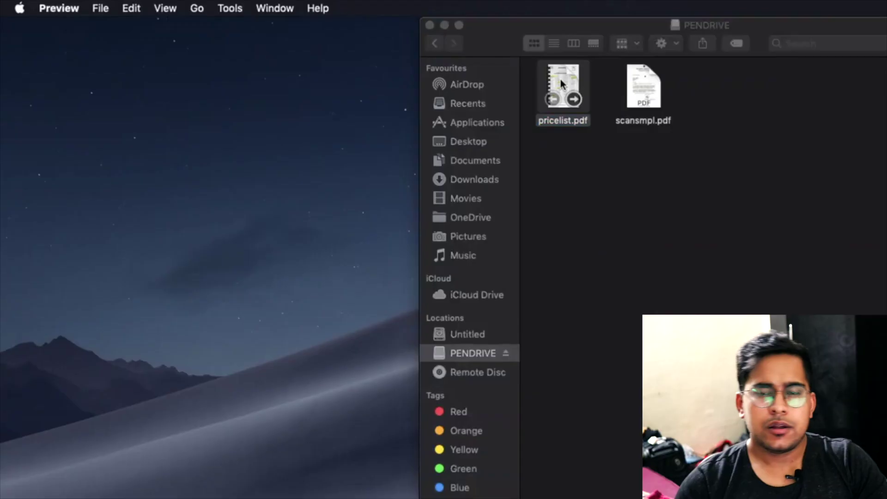
Open pricelist.pdf, add a 'Change now' text box, and move the sticky note above the right rectangle
double_click(561, 81)
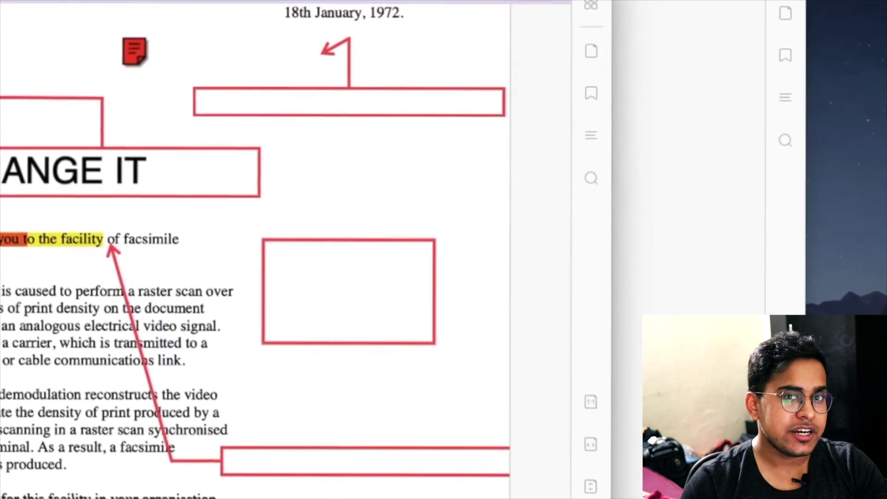
left_click(192, 231)
type("Change now")
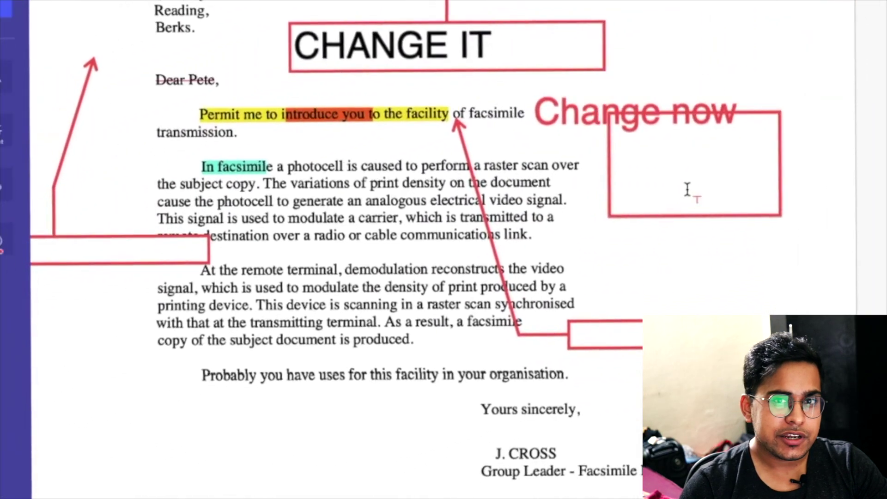
left_click(684, 216)
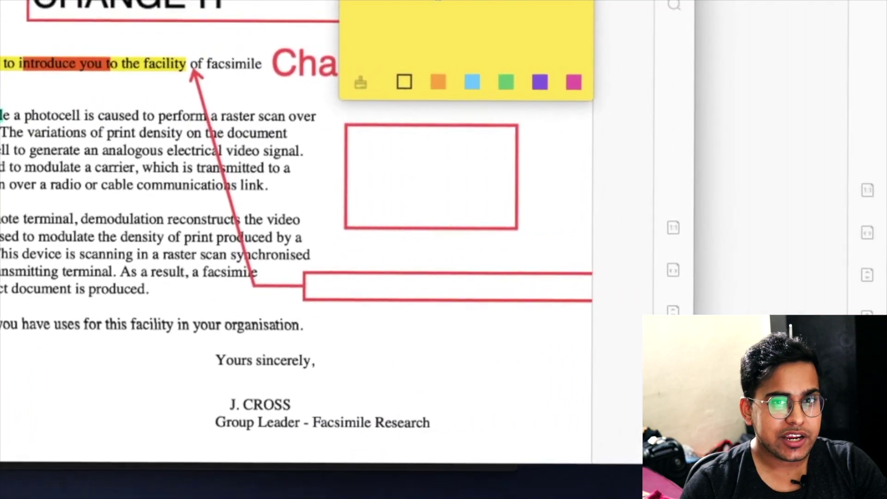
left_click_drag(568, 207, 465, 2)
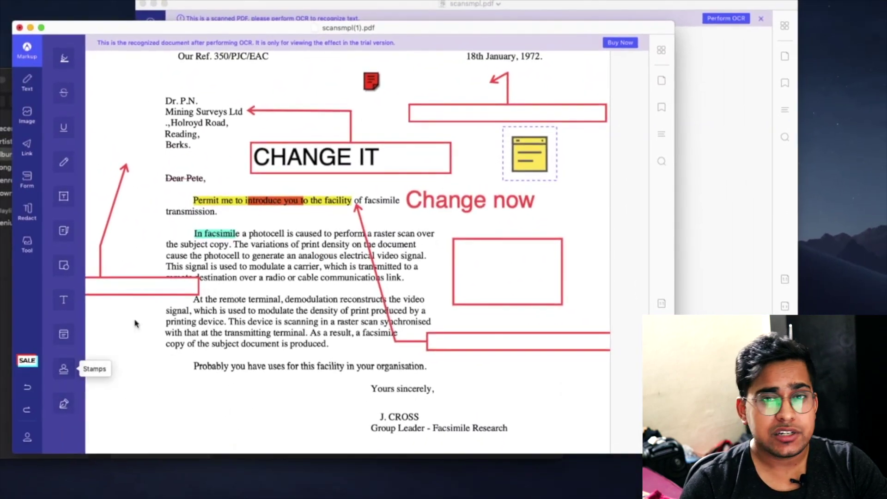
left_click(42, 374)
left_click(102, 197)
left_click(368, 412)
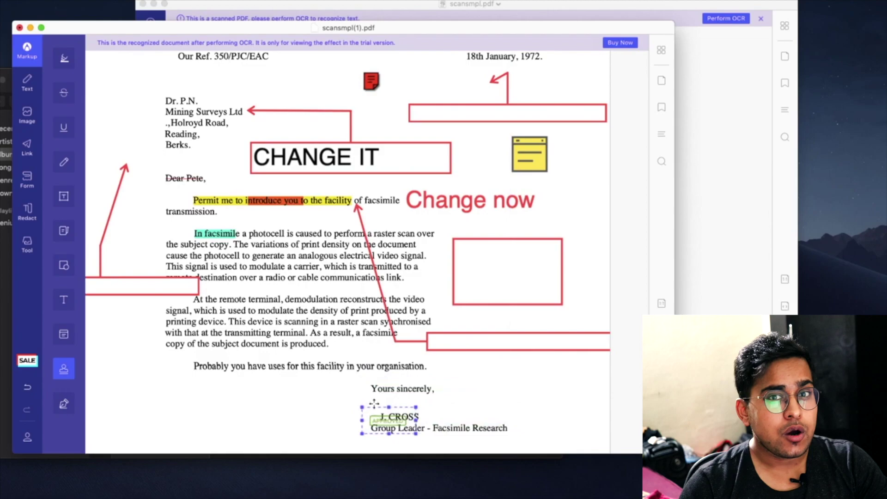
left_click(63, 404)
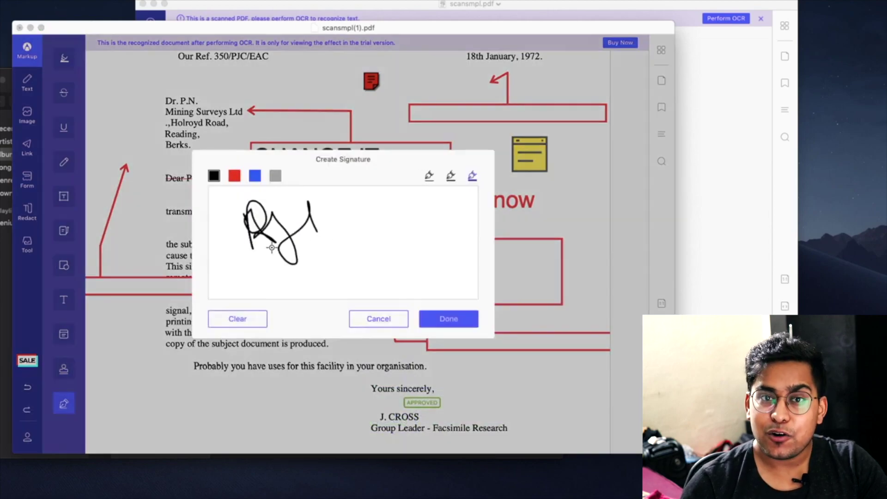
left_click(449, 319)
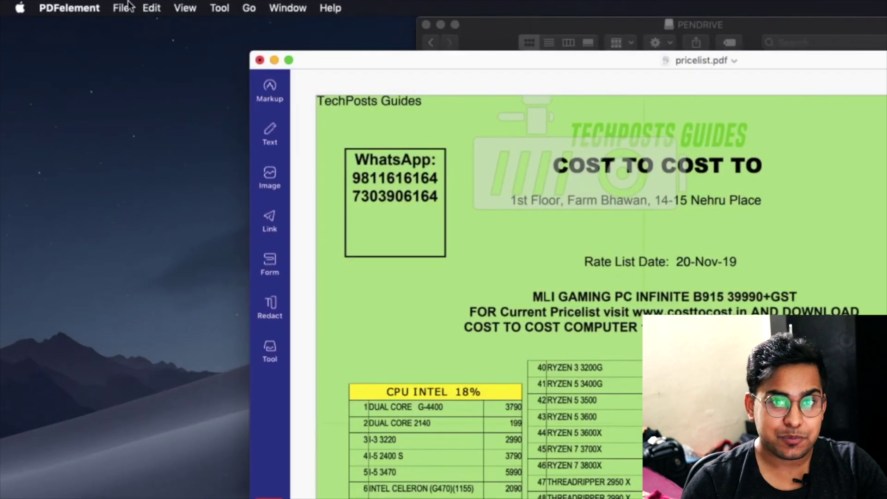
Look through the export commands and the PDF Converter's output formats without changing anything
left_click(123, 8)
mouse_move(162, 168)
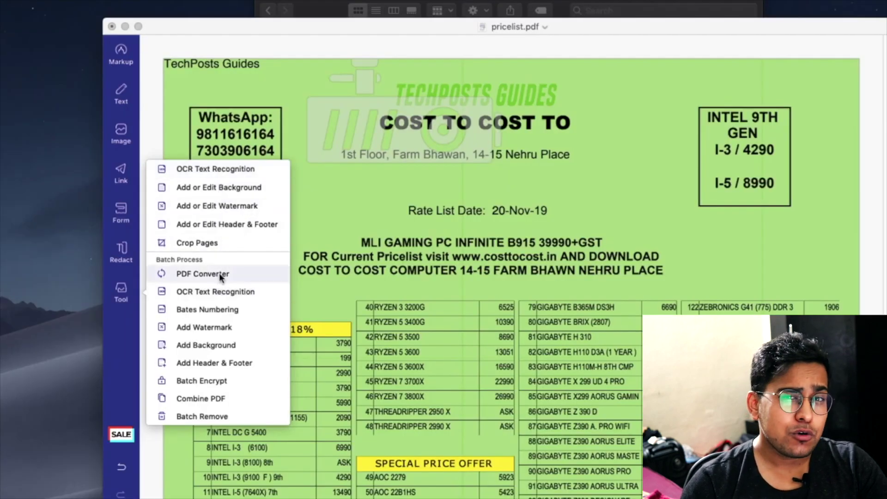
left_click(220, 273)
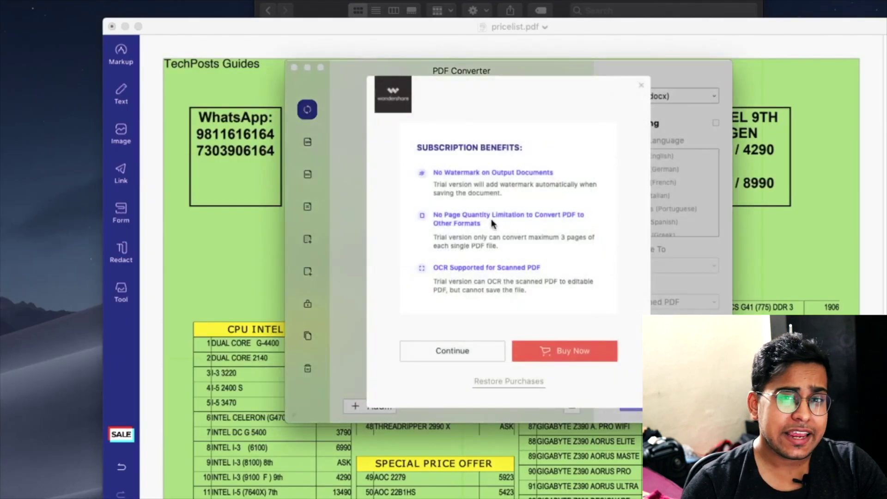
left_click(452, 350)
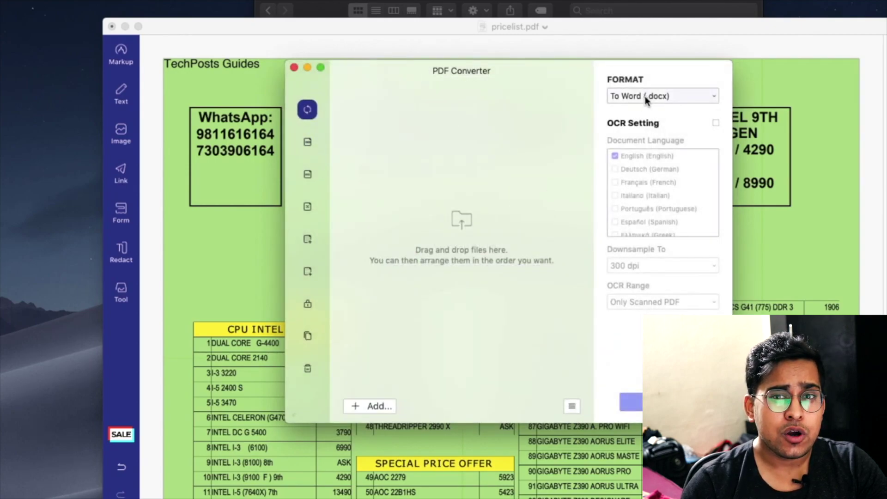
left_click(647, 97)
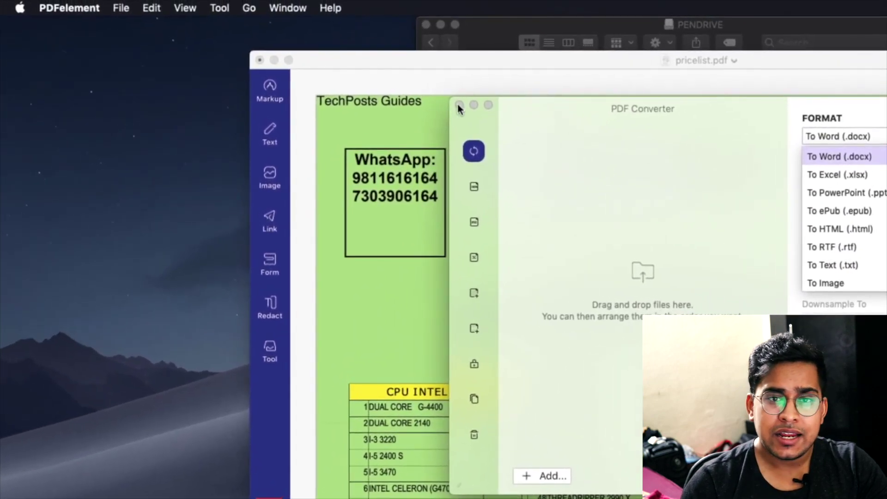
left_click(459, 107)
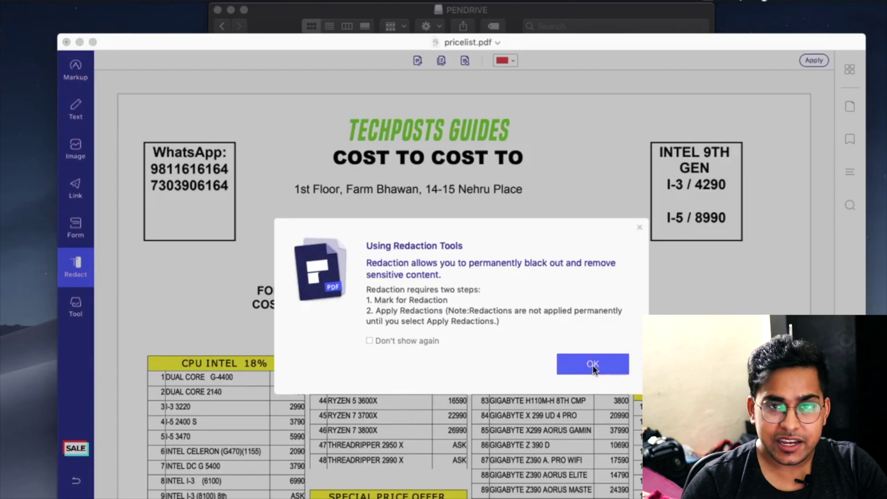
left_click(592, 365)
Start Add or Edit Watermark from the tools list and begin creating a new watermark
left_click(75, 306)
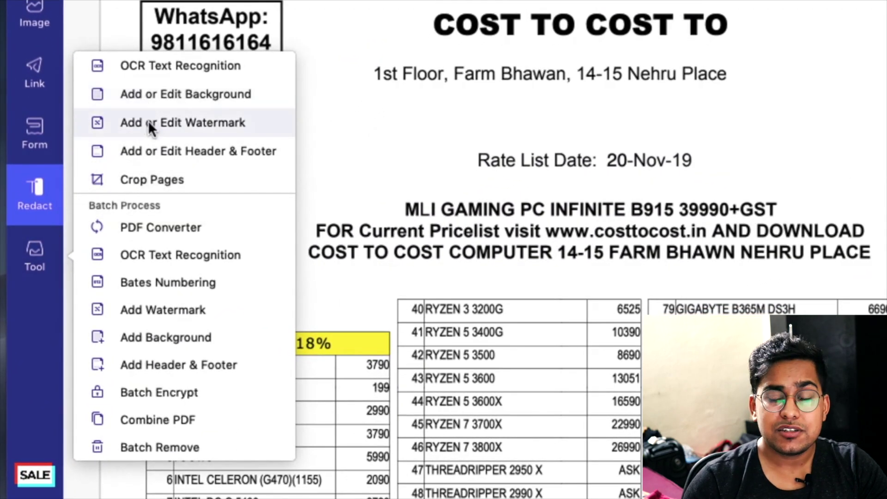
left_click(152, 124)
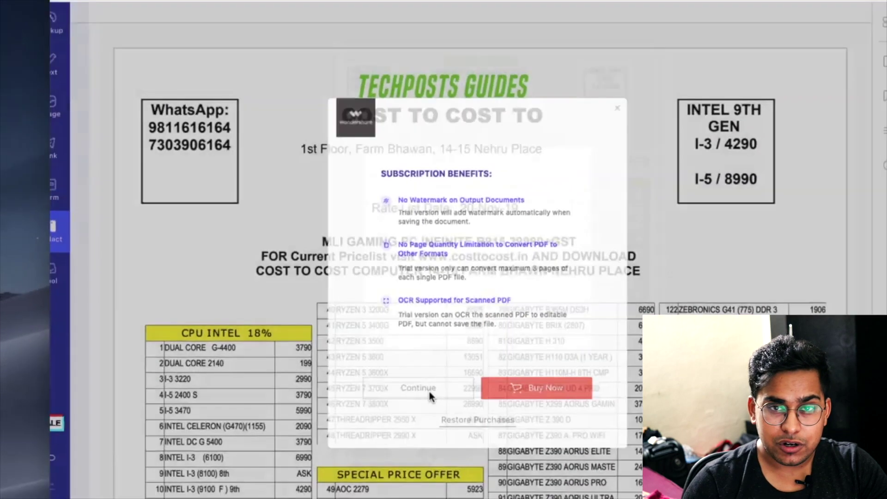
left_click(554, 424)
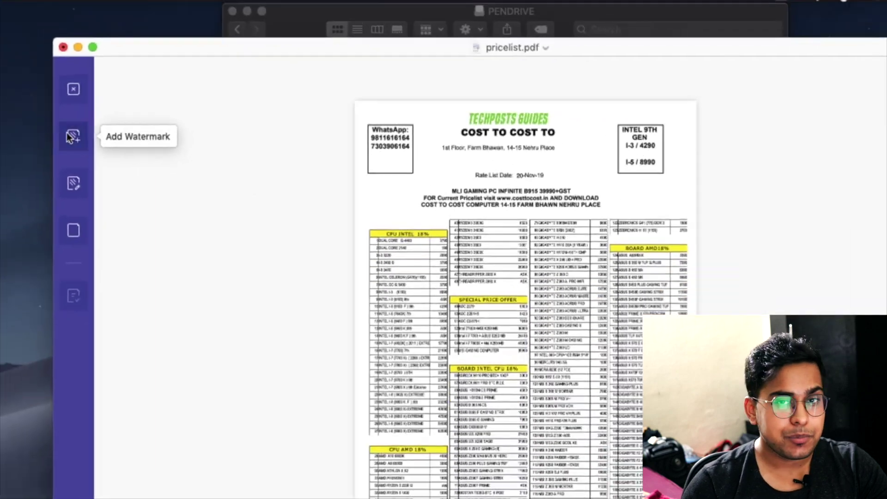
left_click(68, 136)
left_click(864, 97)
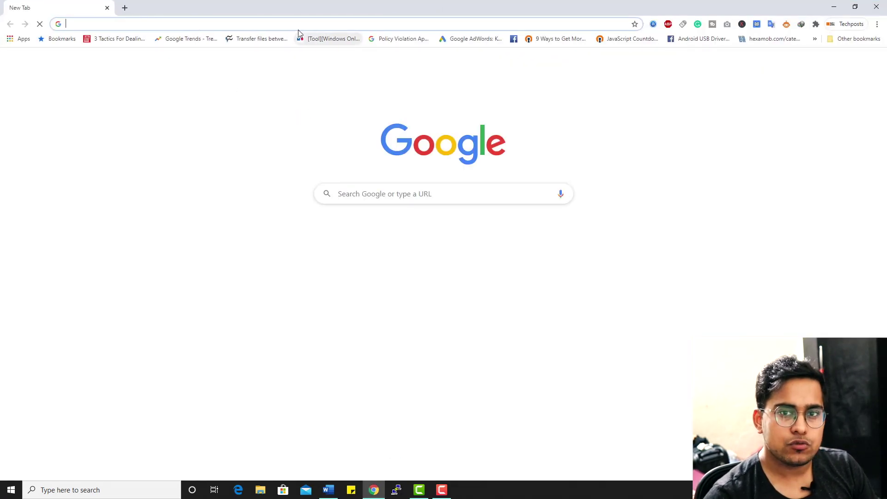
Search Google for 'diet pi' and scroll through the results
left_click(298, 24)
type("diet pi")
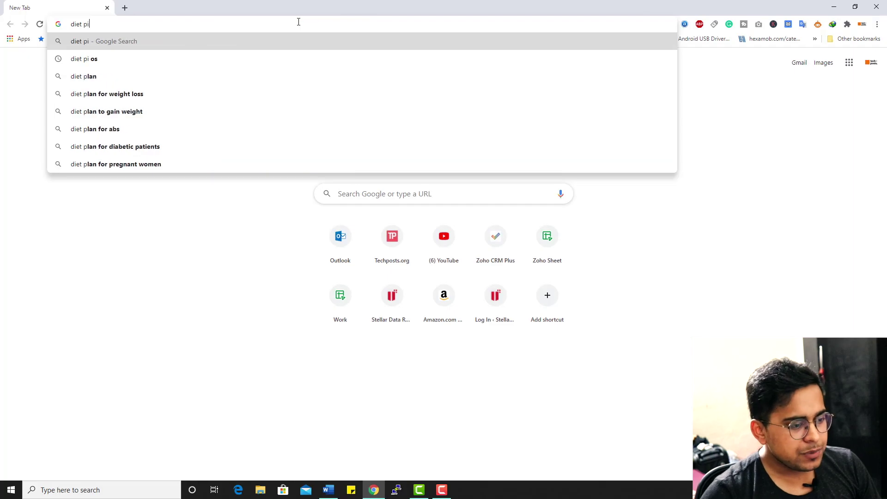
key("Return")
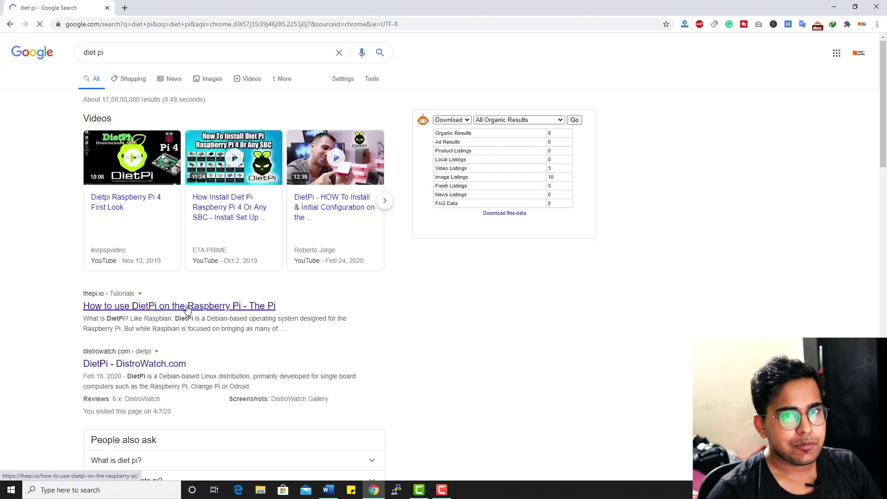
scroll(174, 201, "down", 5)
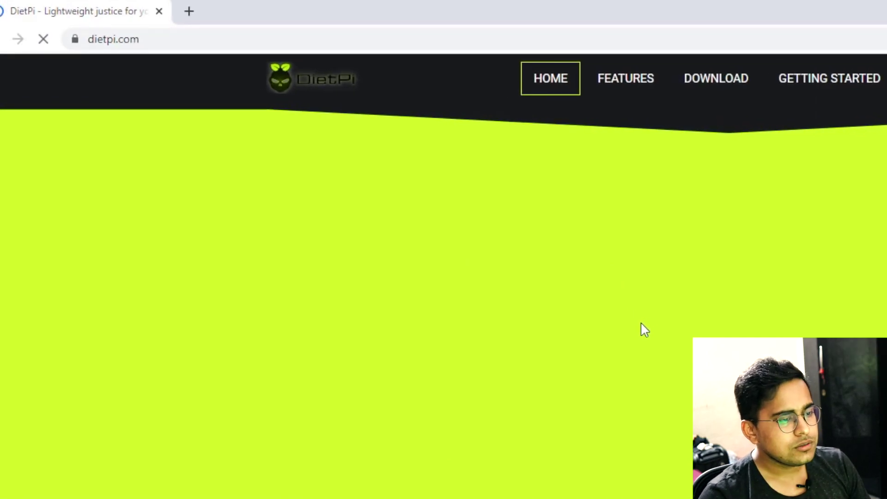
Filter DietPi downloads to Raspberry Pi, request its image, and cancel the duplicate-file prompt
scroll(742, 168, "down", 2)
scroll(741, 168, "down", 10)
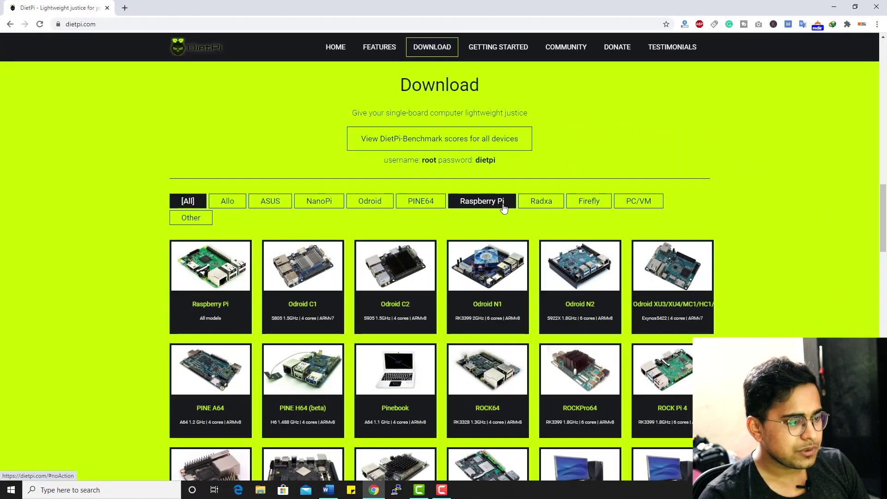
left_click(503, 209)
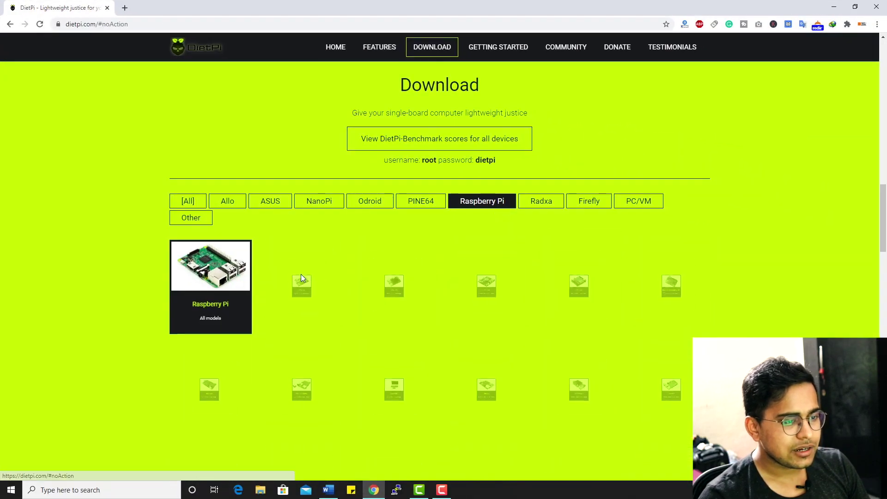
left_click(222, 287)
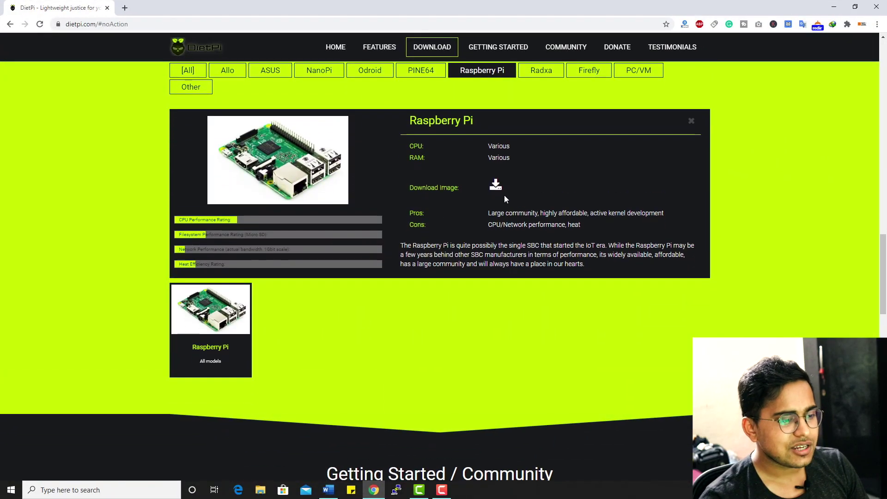
left_click(496, 187)
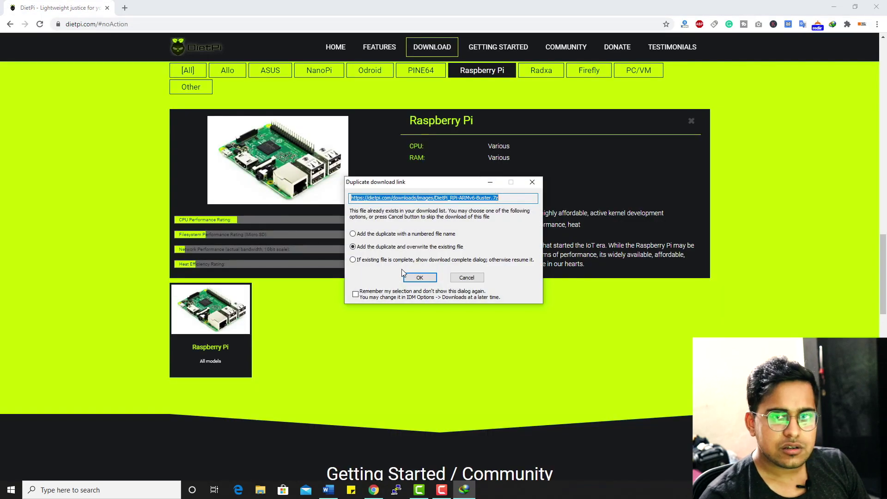
left_click(467, 279)
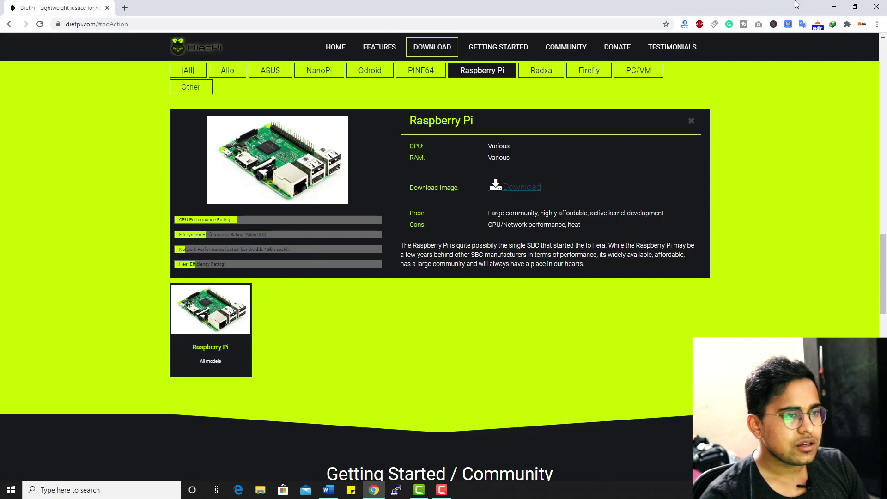
left_click(203, 25)
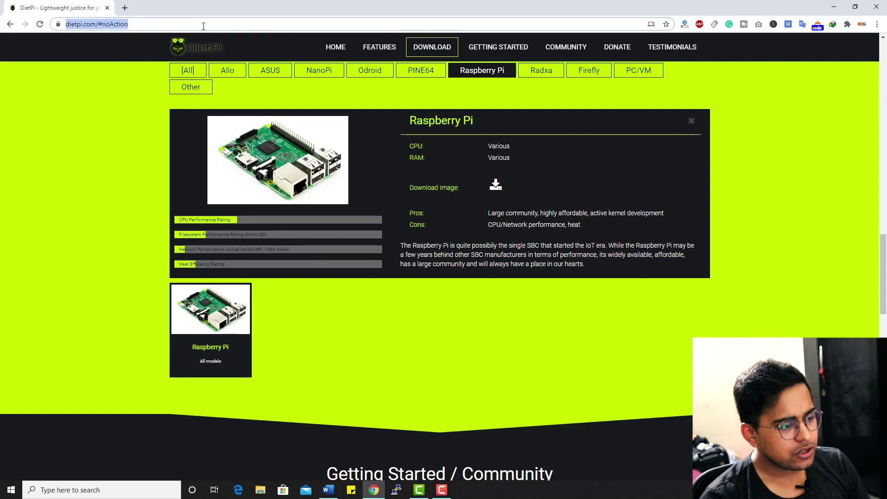
Load the Rufus website and cancel the Rufus file download
type("rufus")
key("Return")
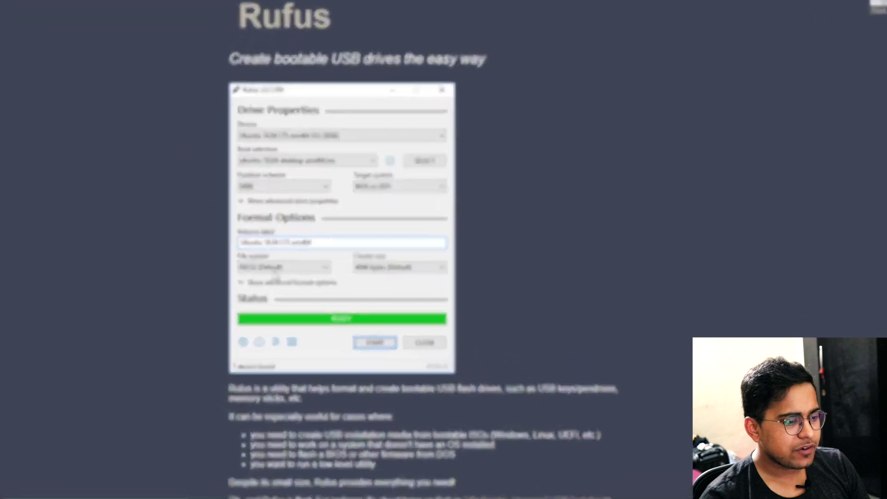
scroll(178, 151, "down", 5)
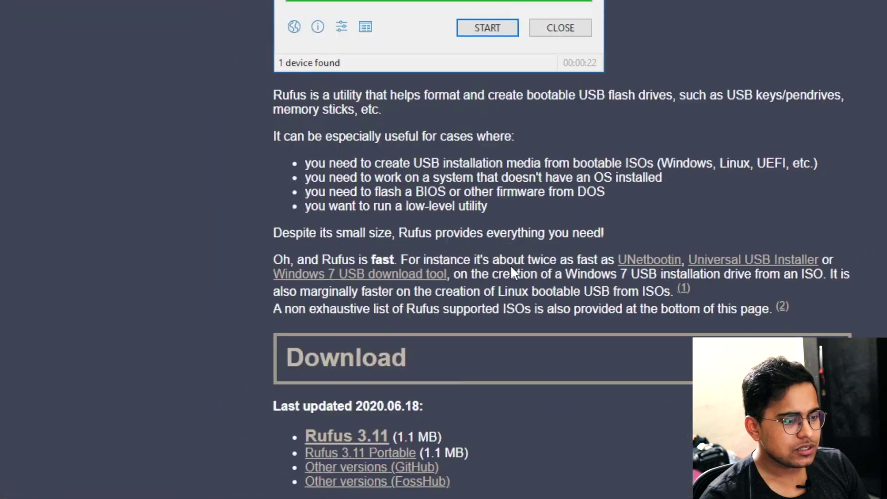
scroll(511, 270, "down", 1)
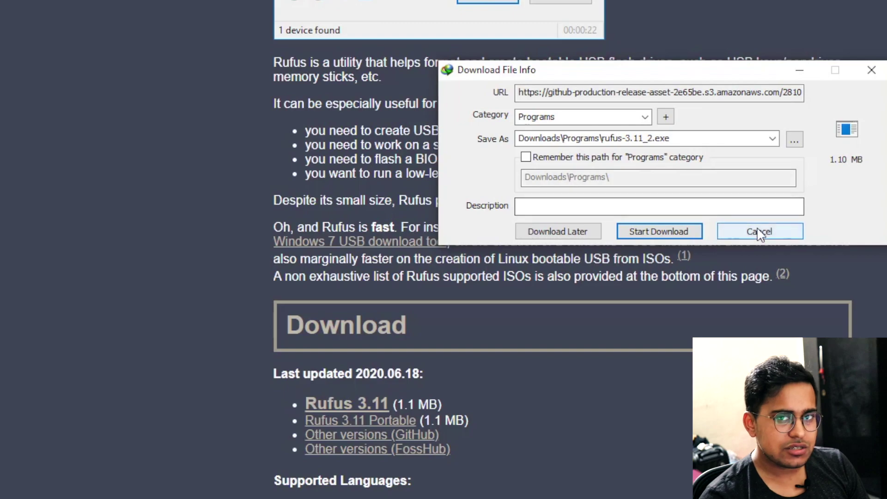
left_click(878, 70)
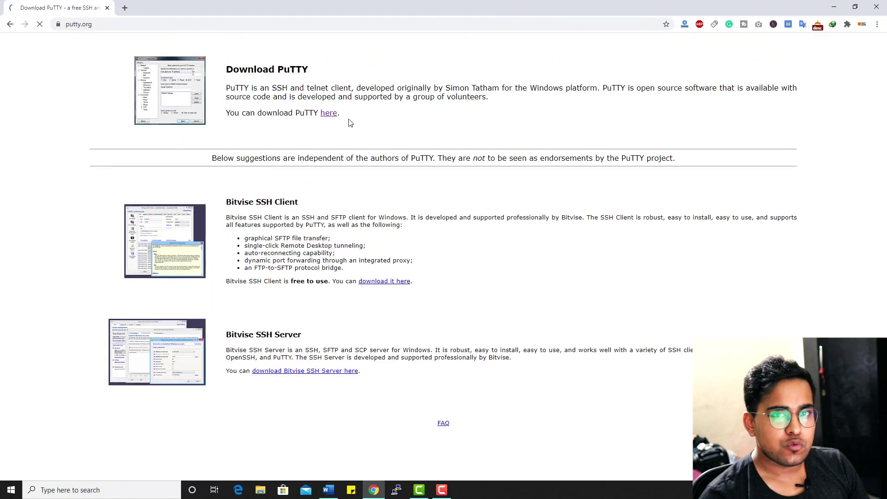
Download the 64-bit PuTTY 0.74 installer, dismissing the duplicate download prompt
left_click(329, 116)
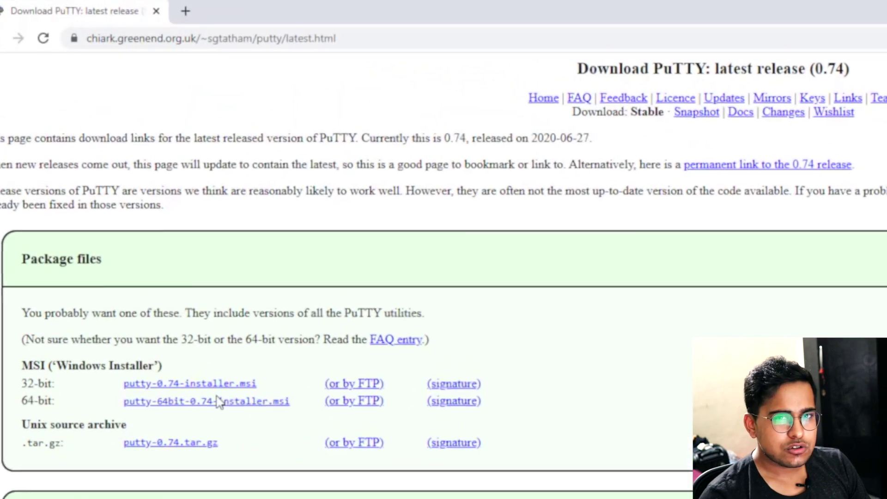
left_click(219, 402)
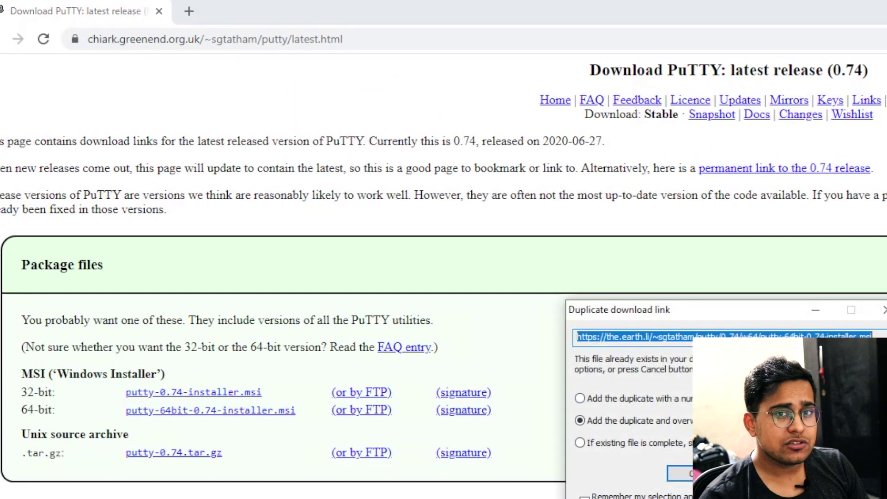
key("Return")
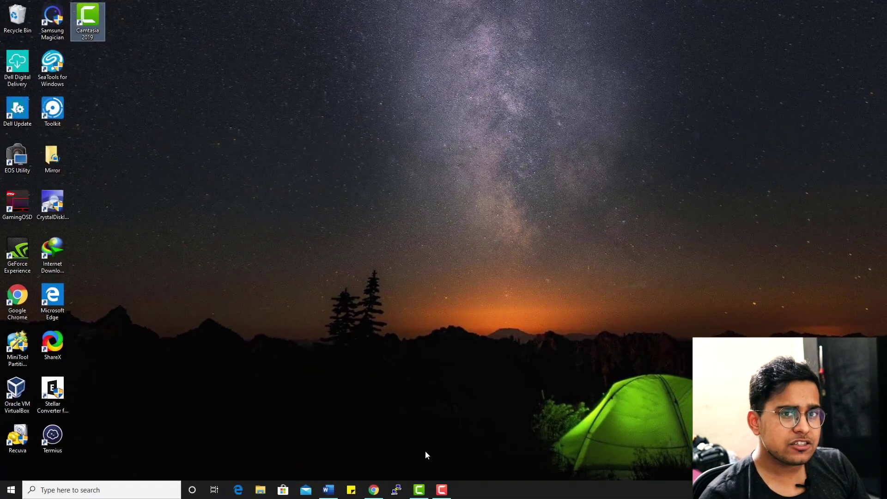
In Rufus, keep boot (D:) as the target device and choose disk image as the boot source
left_click(192, 254)
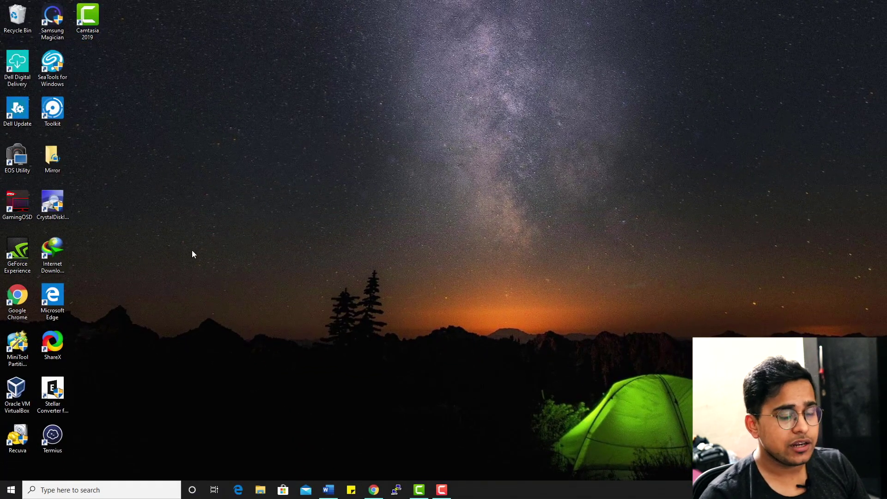
left_click(147, 486)
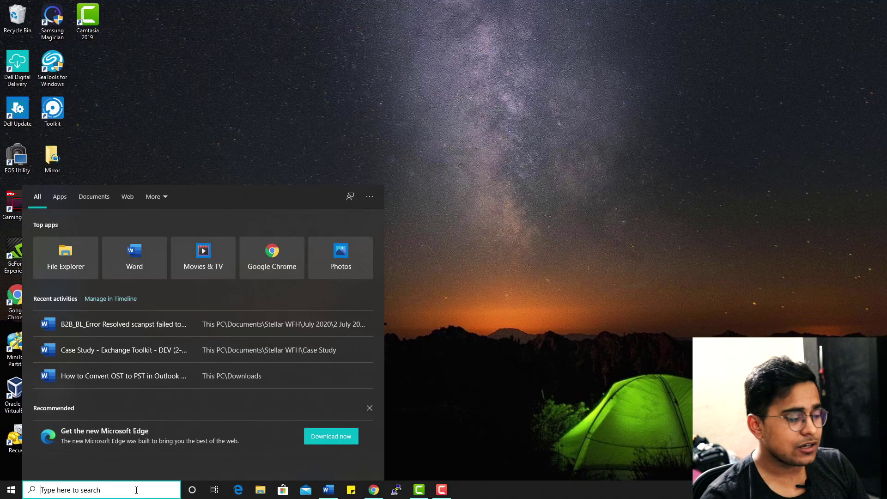
left_click(419, 349)
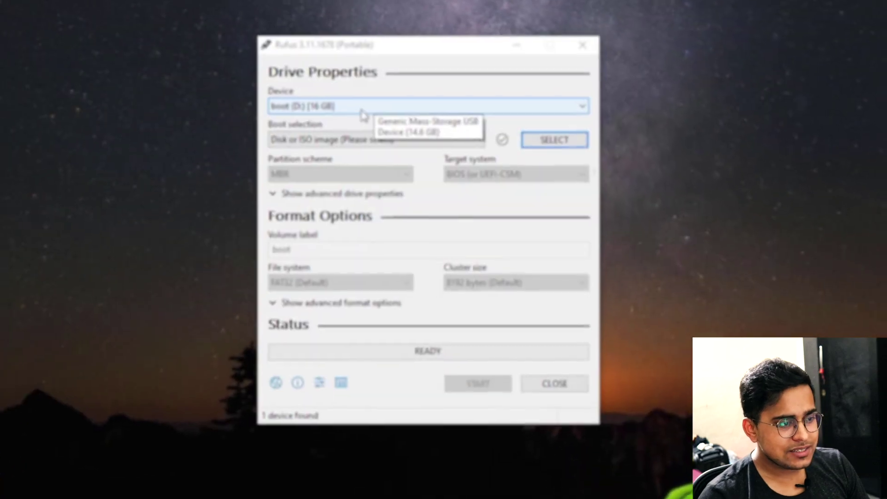
left_click(348, 99)
left_click(329, 113)
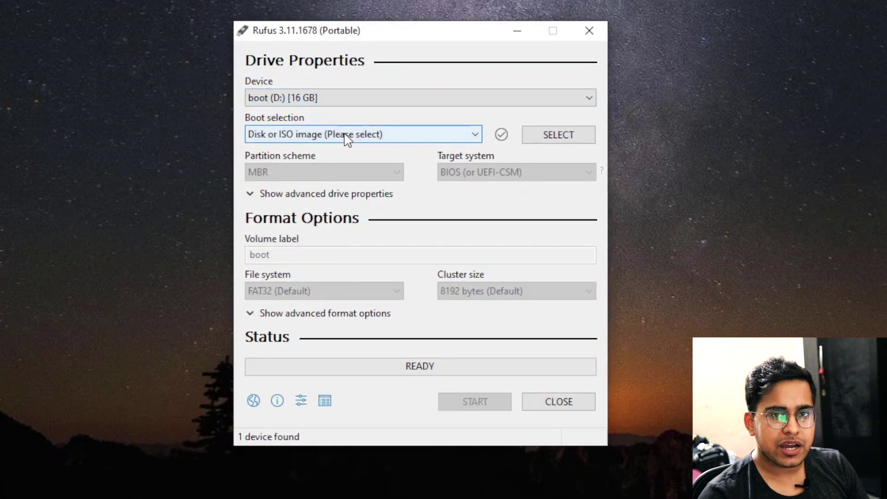
left_click(345, 134)
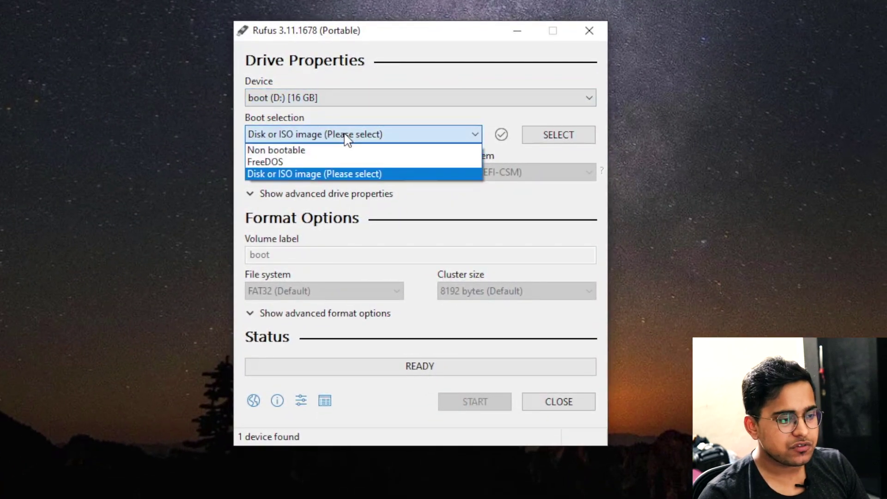
left_click(347, 175)
Write DietPi_RPi-ARMv6-Buster.img to the drive, accepting both warnings, and close Rufus once finished
left_click(558, 134)
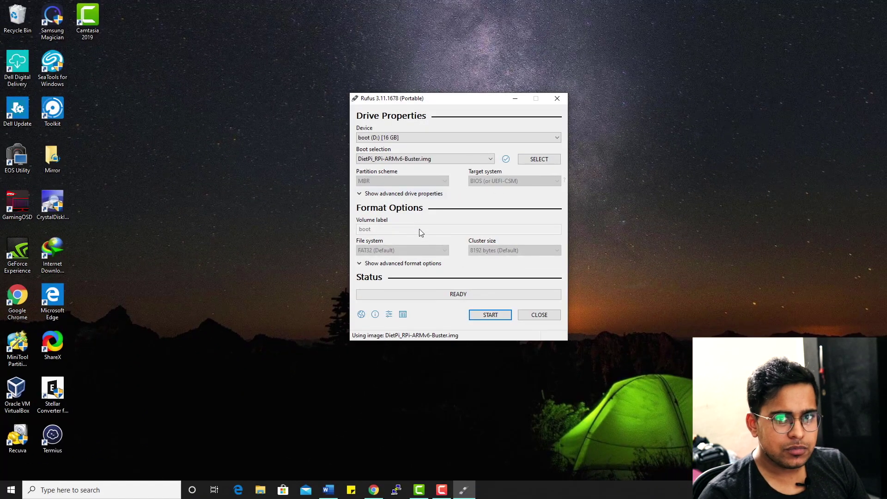
left_click(492, 315)
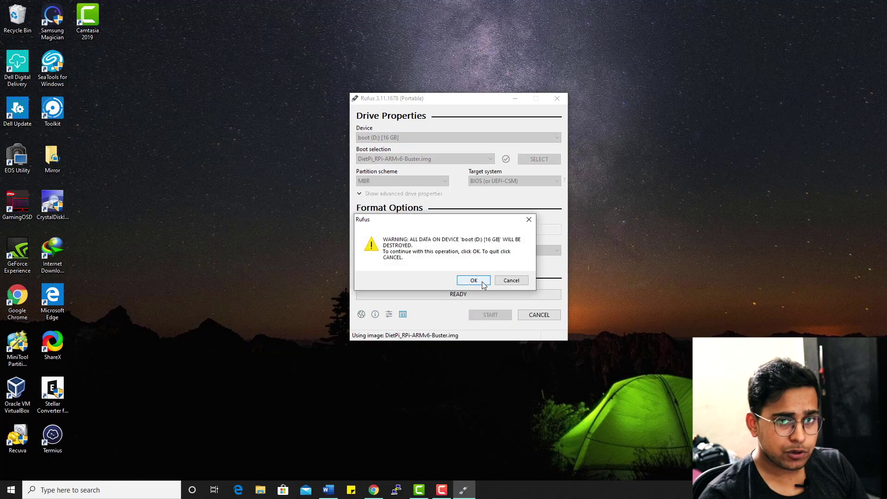
left_click(482, 283)
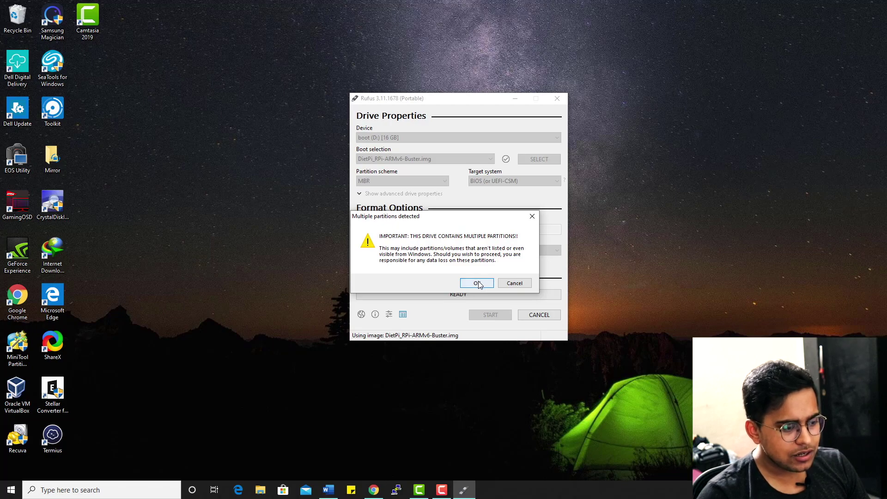
left_click(477, 283)
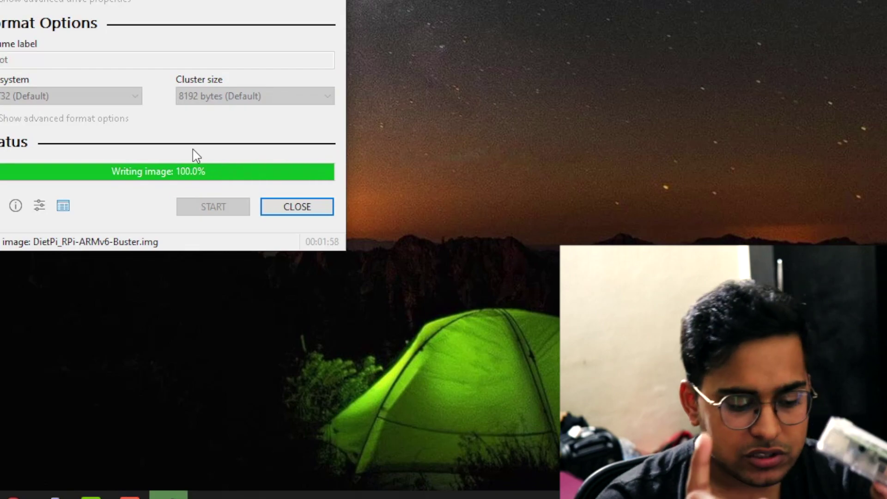
key("alt+F4")
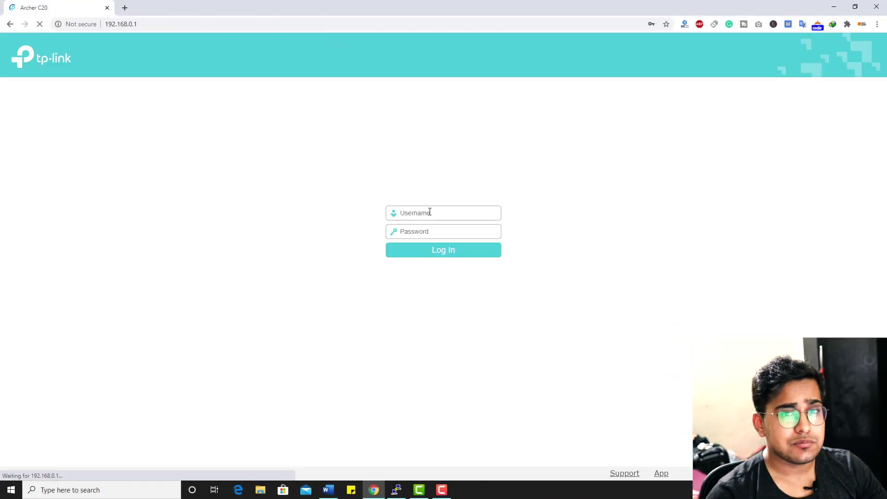
Log in to the router with saved credentials and open the DHCP Settings page
left_click(430, 212)
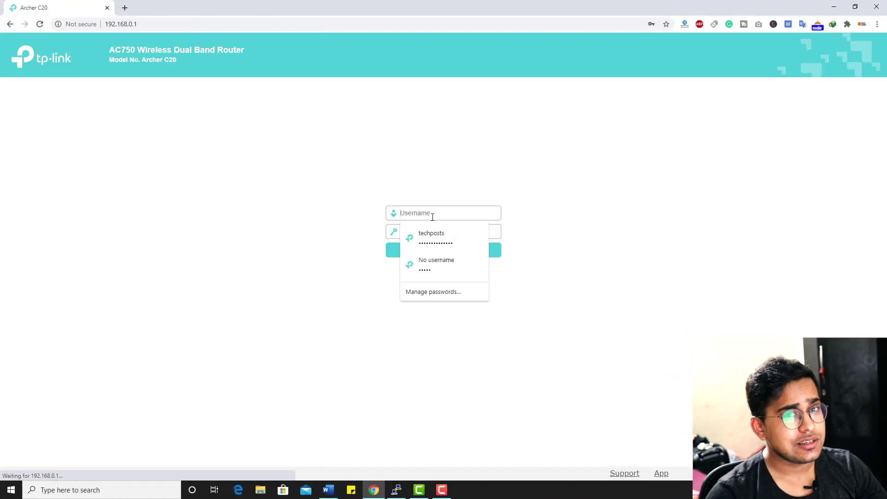
left_click(431, 236)
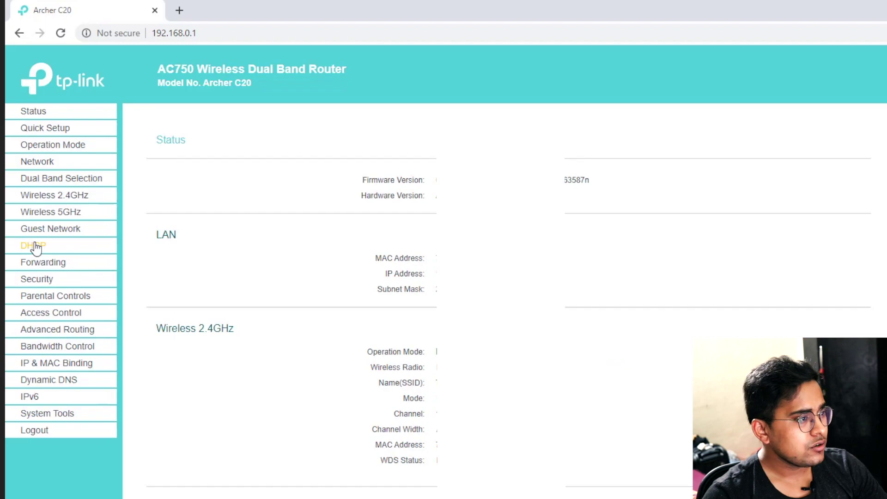
left_click(35, 248)
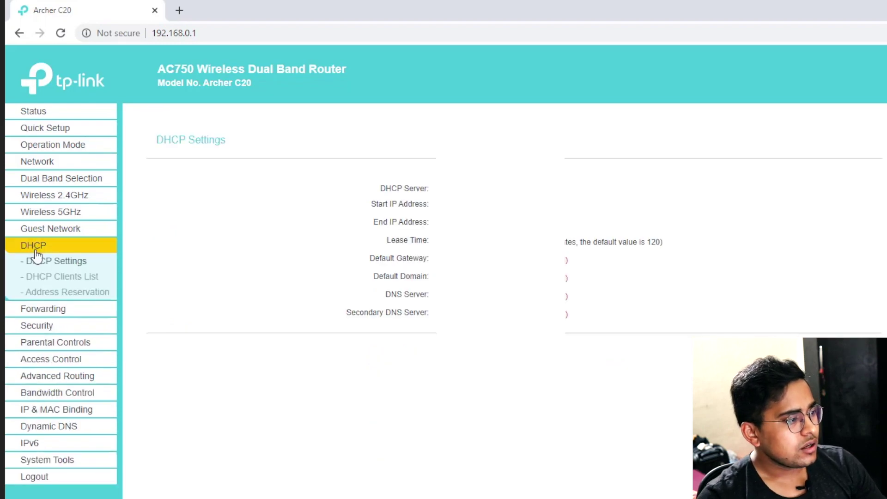
left_click(42, 278)
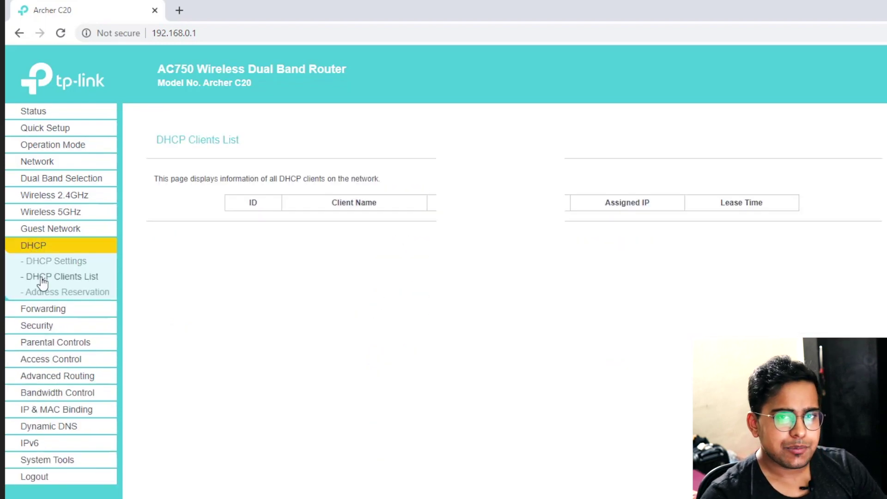
left_click(55, 262)
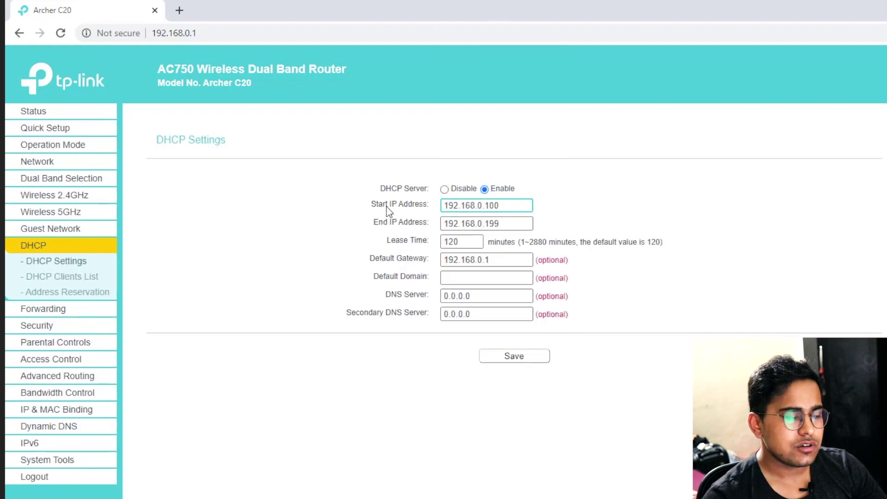
Point out the Start and End IP Address fields of the DHCP address pool
left_click_drag(365, 209, 428, 212)
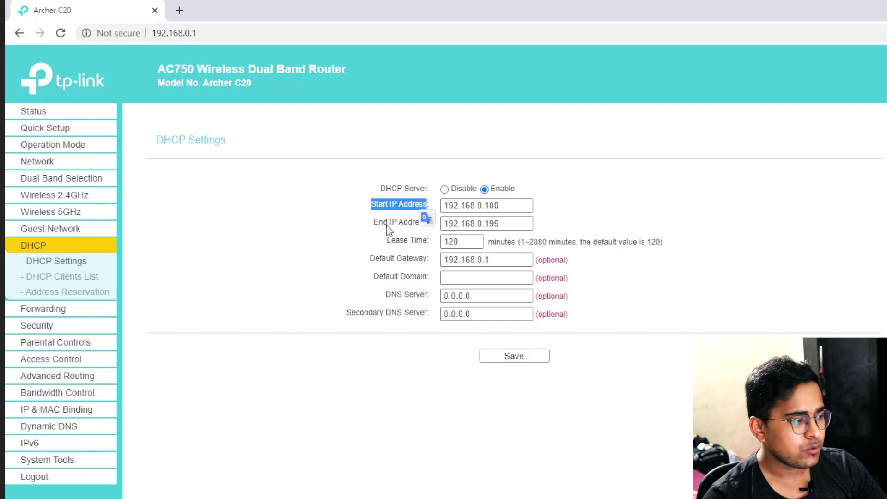
left_click_drag(373, 225, 431, 226)
left_click(653, 224)
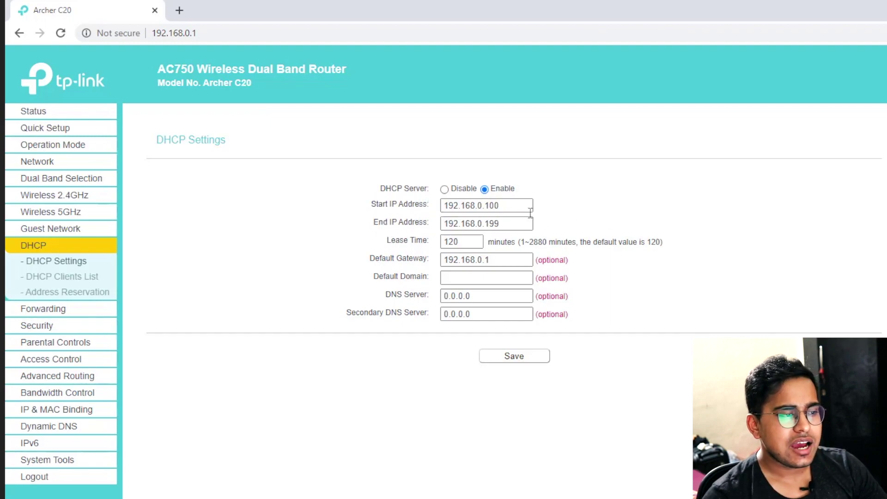
left_click(513, 205)
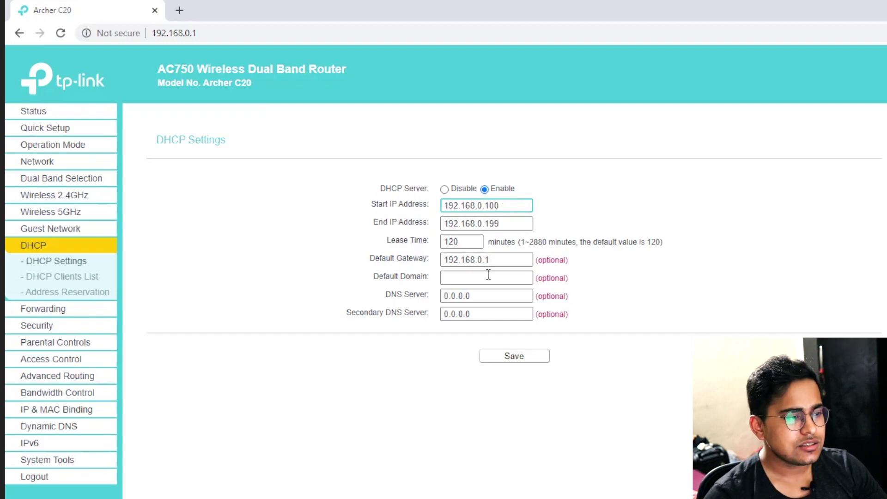
key("Return")
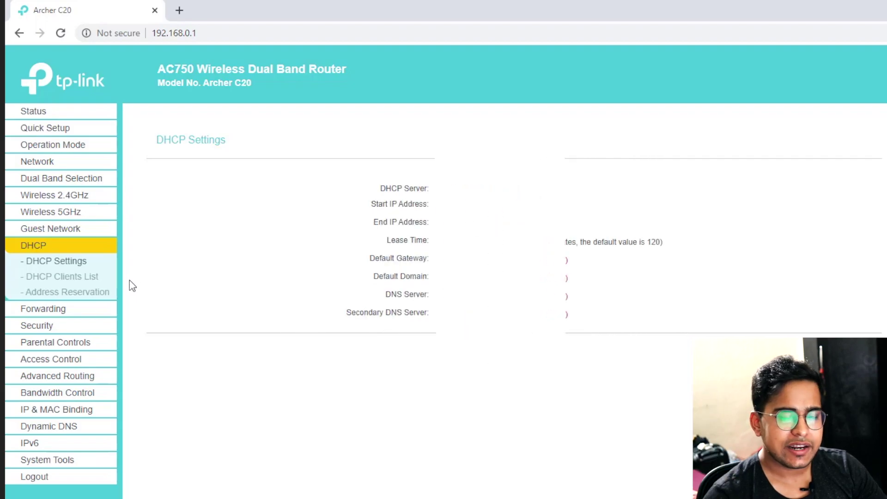
left_click(87, 277)
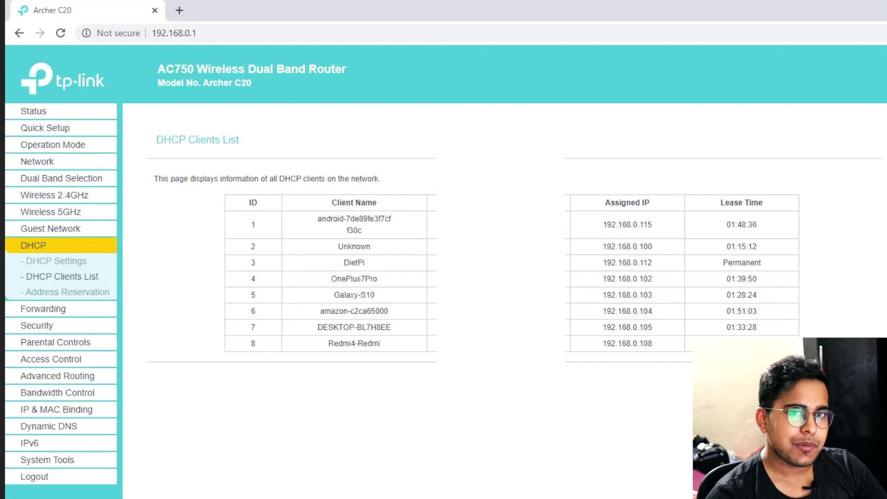
Mark the DietPi client's name, MAC address and IP 192.168.0.112, then go to Address Reservation
left_click_drag(342, 265, 370, 267)
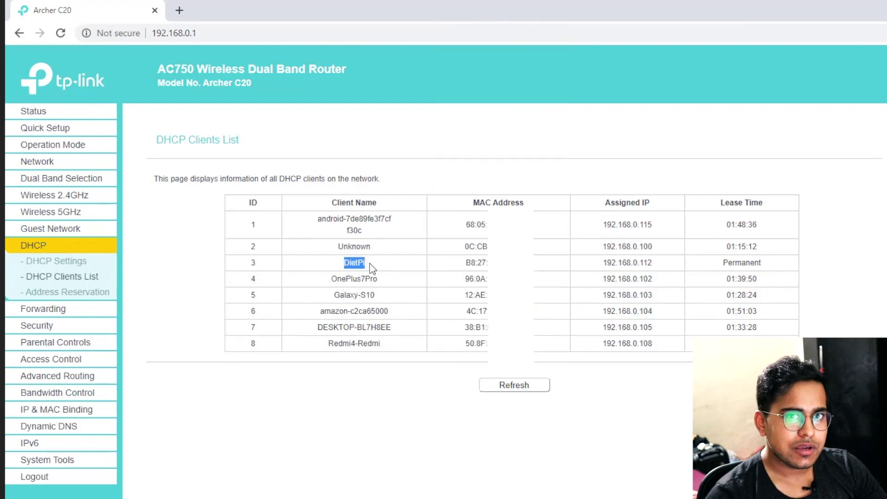
double_click(465, 263)
left_click_drag(602, 264, 660, 268)
left_click_drag(487, 263, 452, 263)
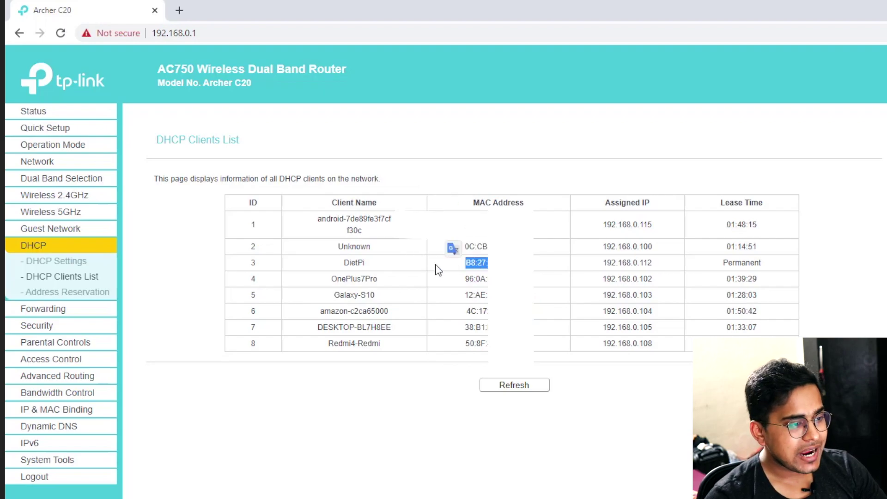
left_click(69, 292)
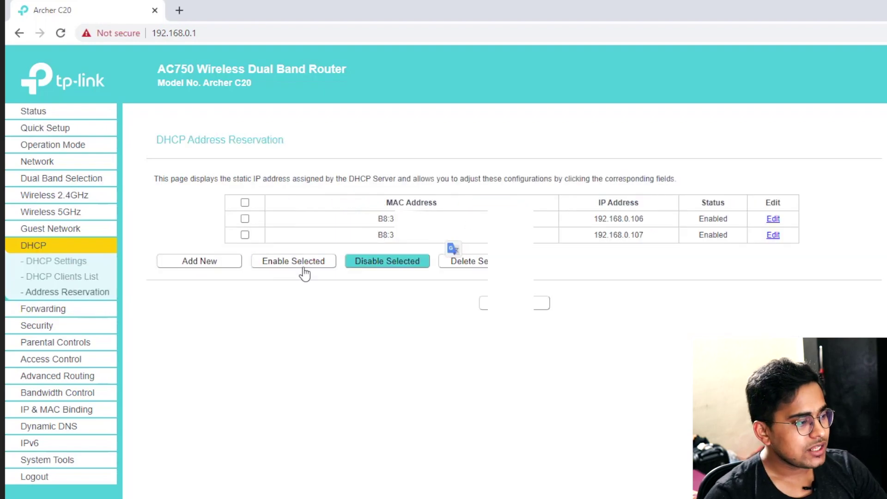
Save an enabled reservation of 192.168.0.112 for DietPi's pasted MAC address
left_click(205, 275)
left_click(469, 206)
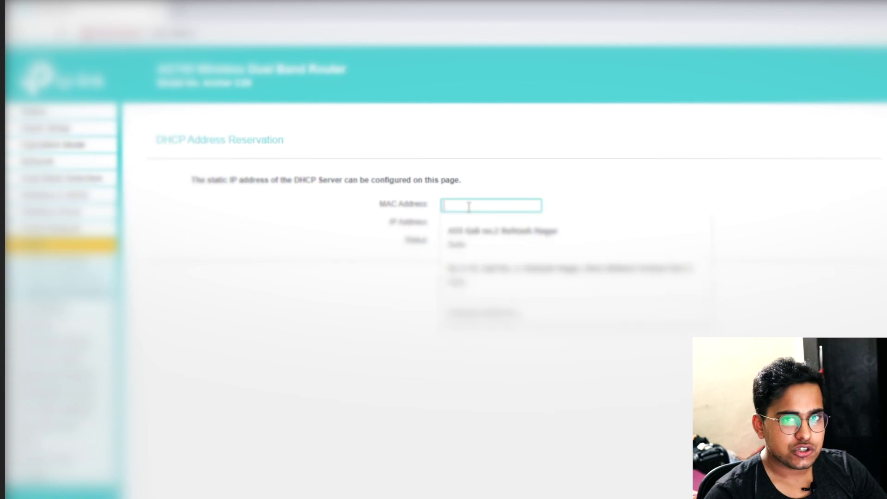
key("ctrl+v")
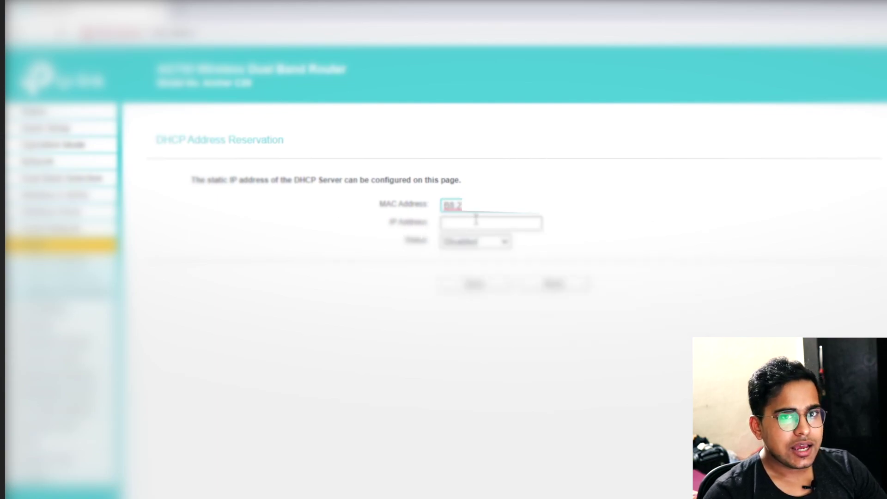
left_click(476, 221)
type("192.")
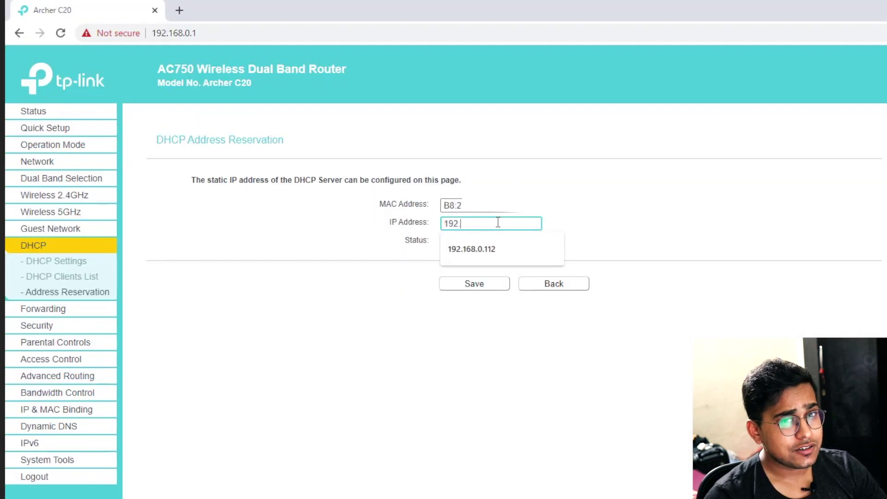
key("Down")
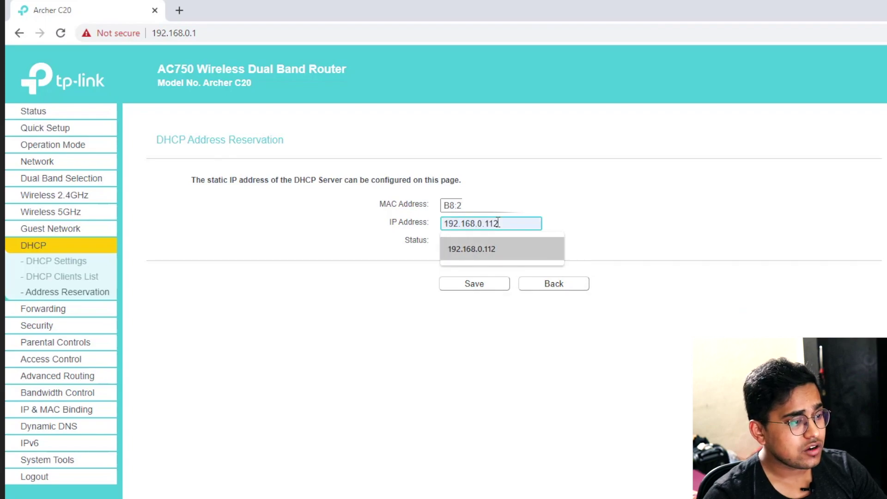
left_click(506, 245)
left_click(500, 241)
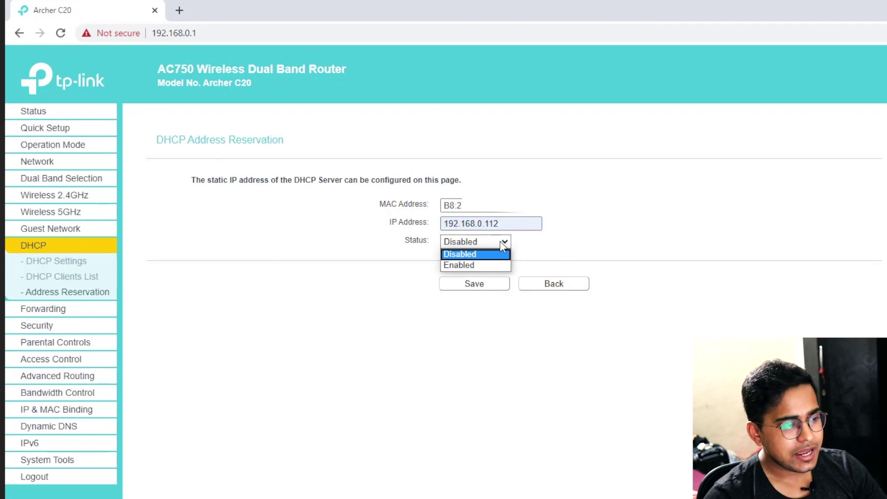
left_click(489, 266)
left_click(480, 284)
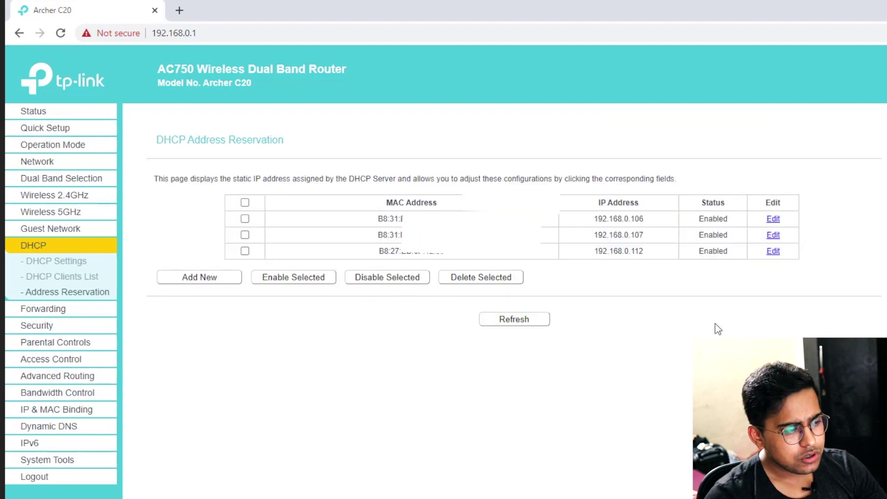
Refresh the DHCP Clients List and copy DietPi's address 192.168.0.112
left_click(76, 277)
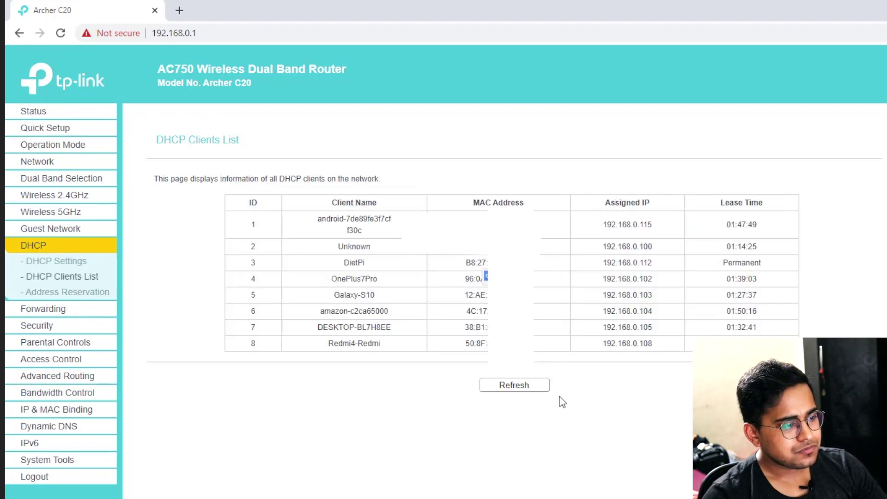
left_click(536, 389)
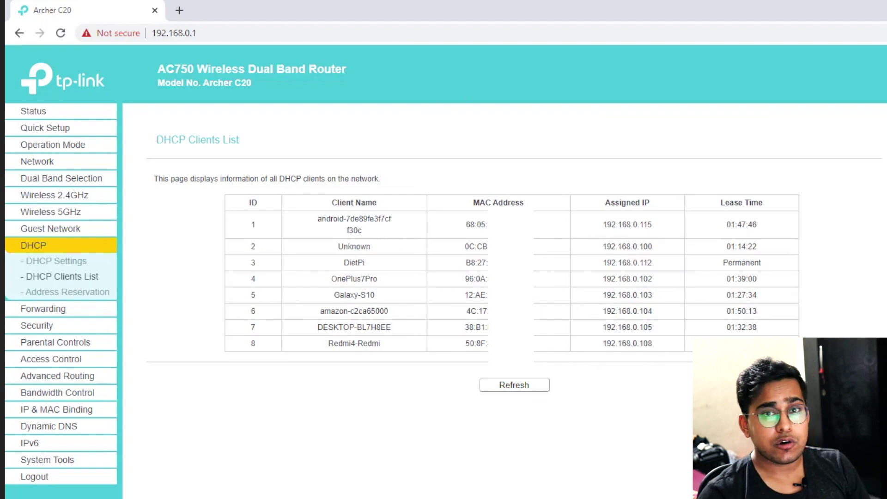
left_click_drag(656, 262, 592, 264)
key("ctrl+c")
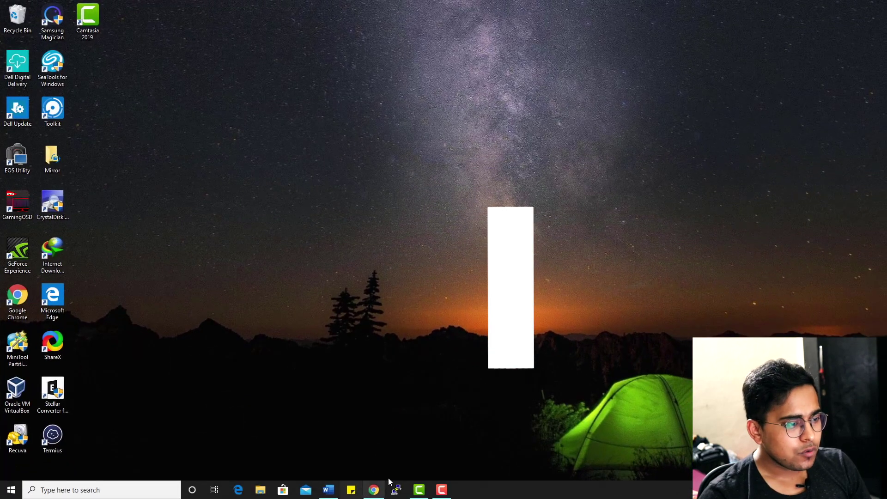
left_click(389, 481)
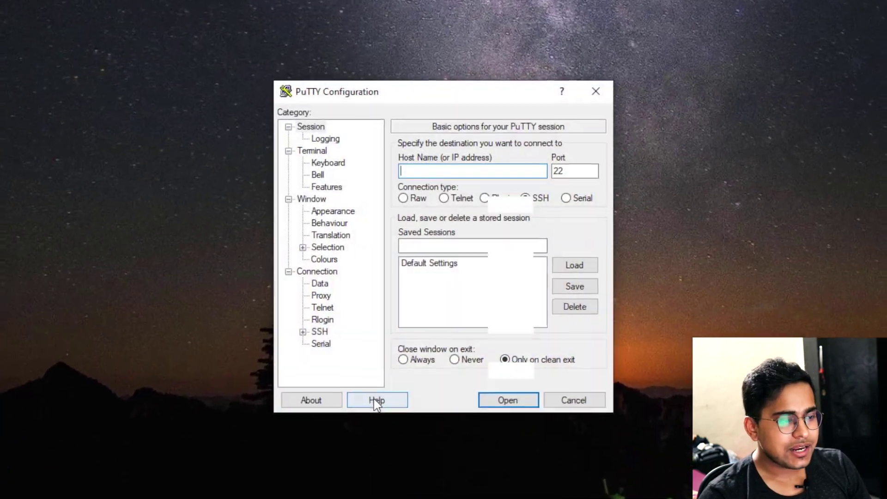
Set the host to 192.168.0.112, save it as the Diet Pi session, and connect
key("ctrl+v")
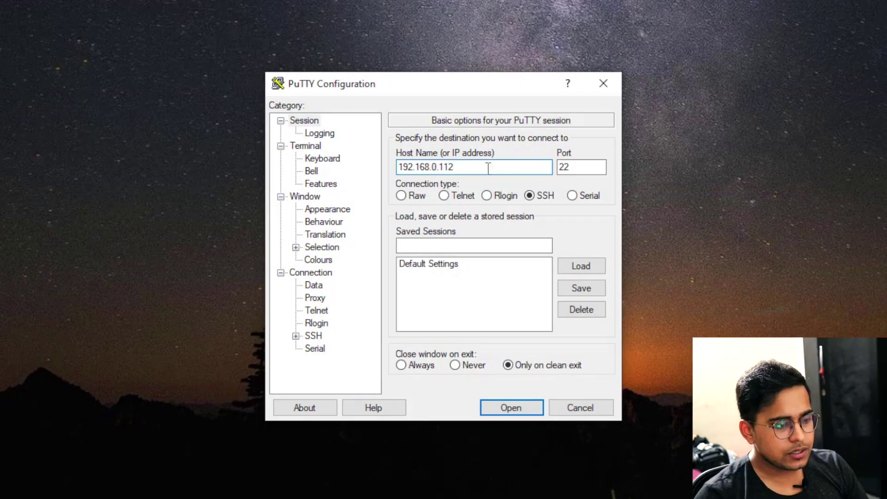
left_click(581, 288)
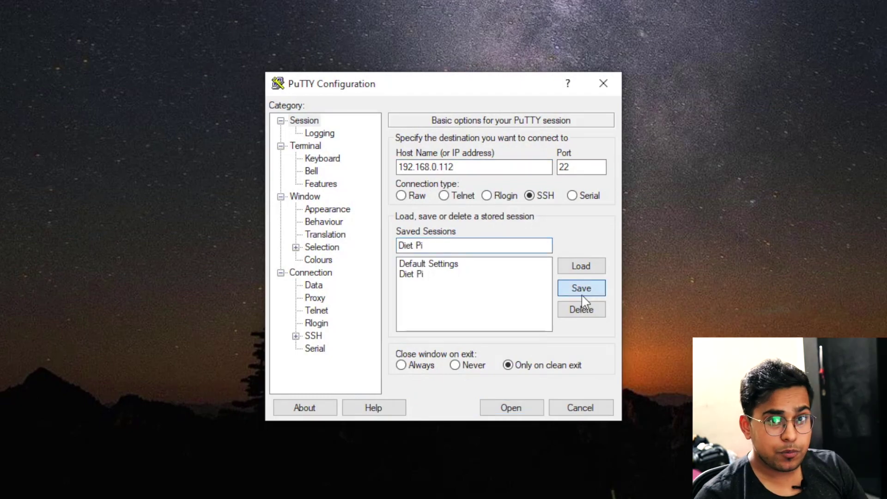
double_click(417, 275)
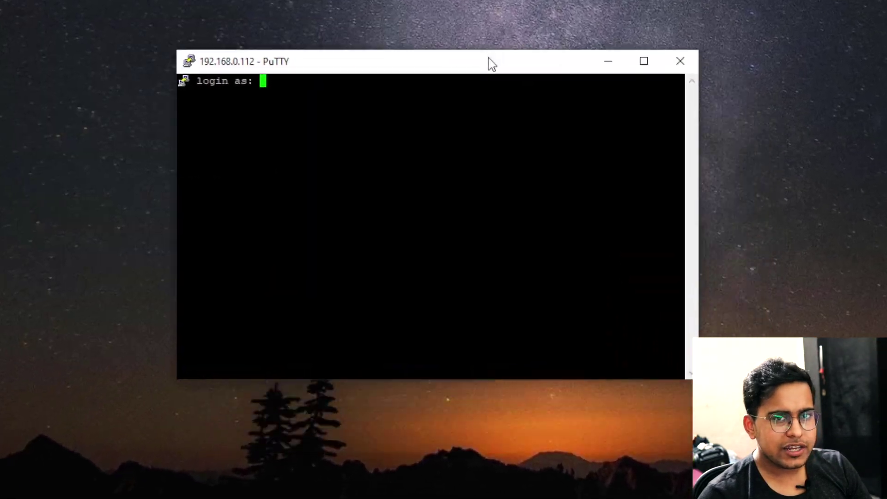
Enlarge the terminal window and log in as root
left_click_drag(489, 63, 479, 59)
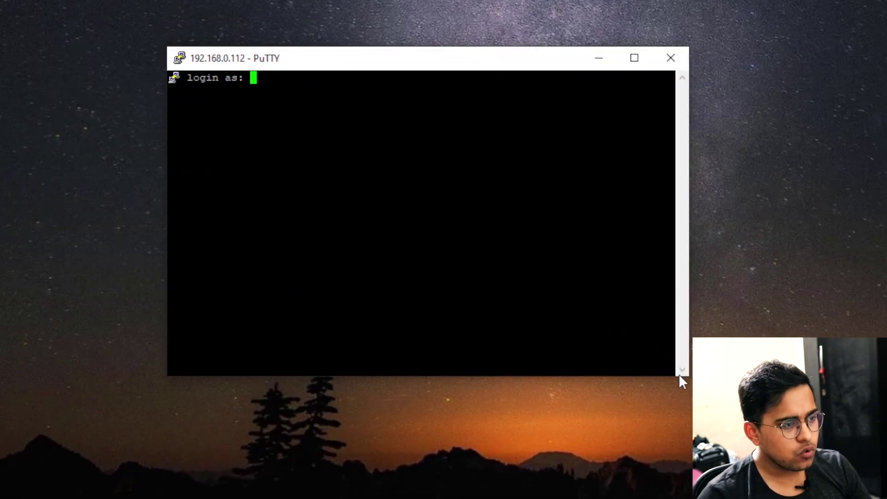
left_click_drag(653, 377, 653, 498)
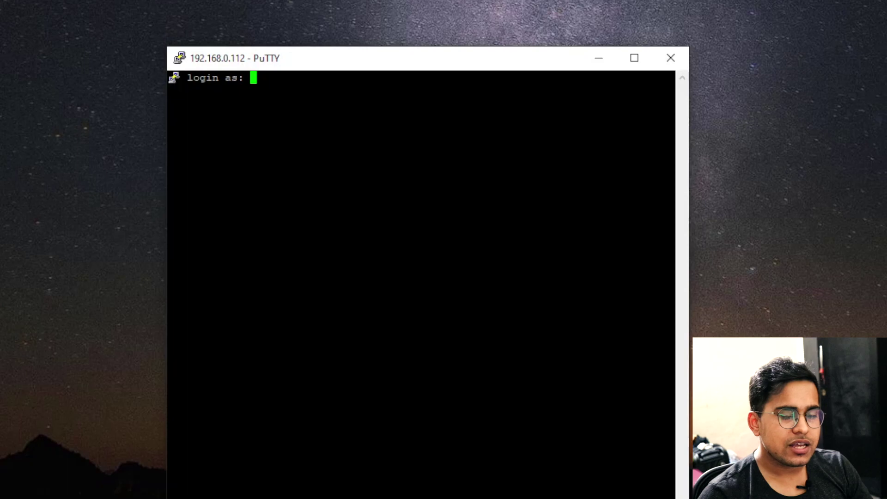
left_click_drag(694, 313, 886, 313)
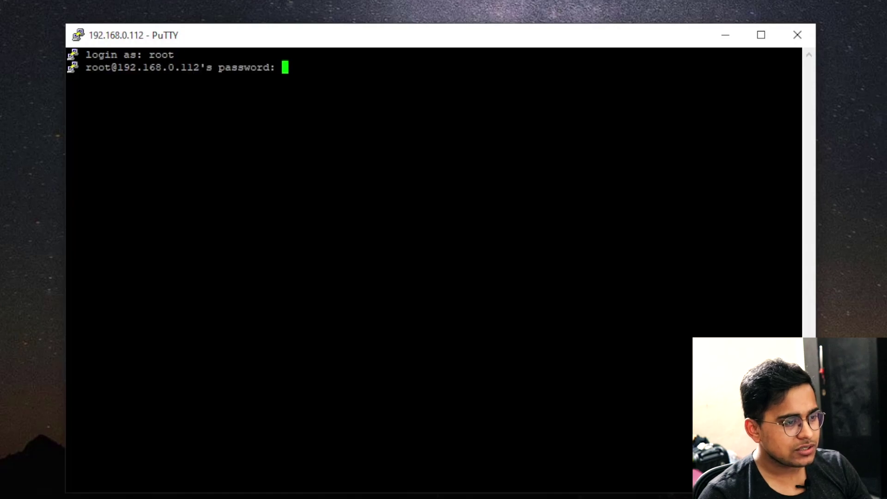
key("Return")
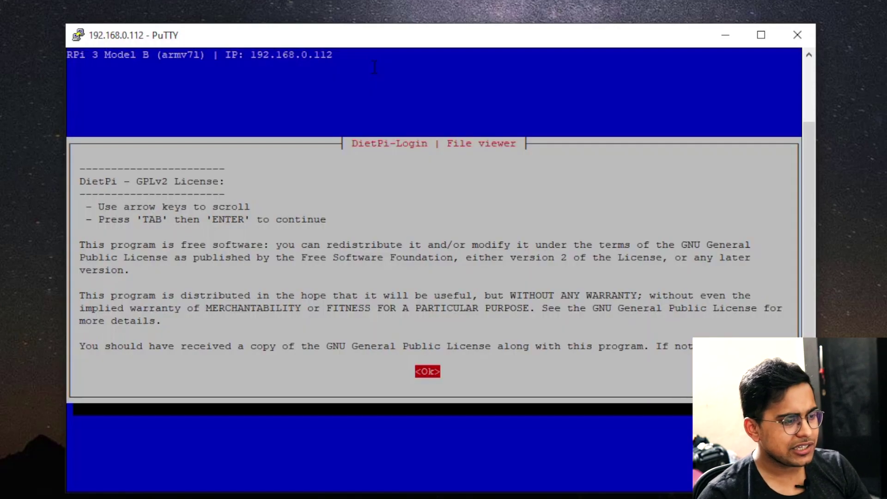
Accept the DietPi license and set a new global software password, entered twice
key("Return")
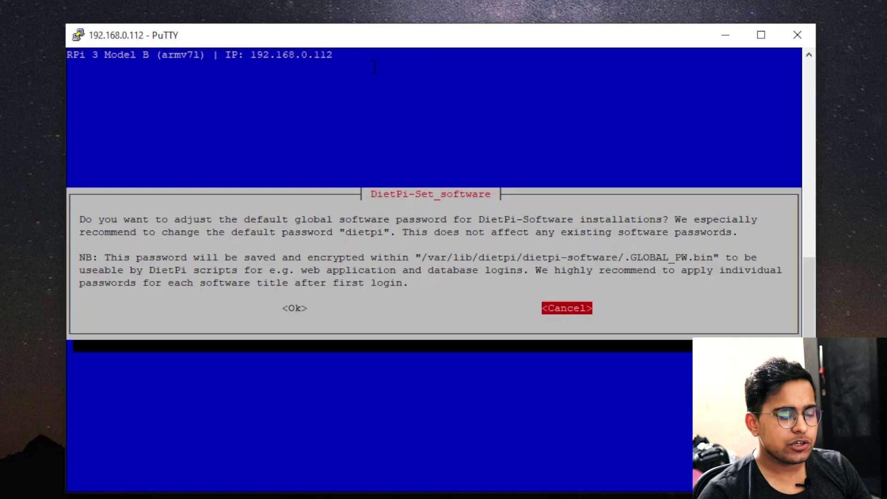
left_click(755, 45)
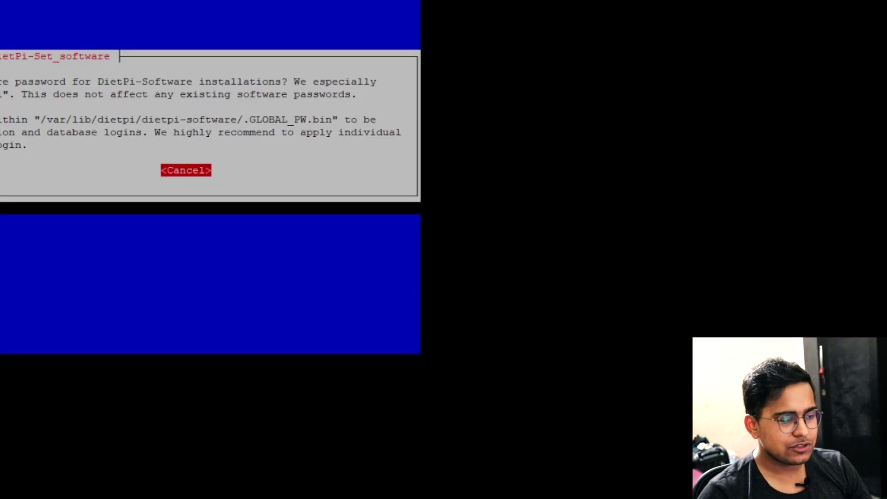
key("Tab")
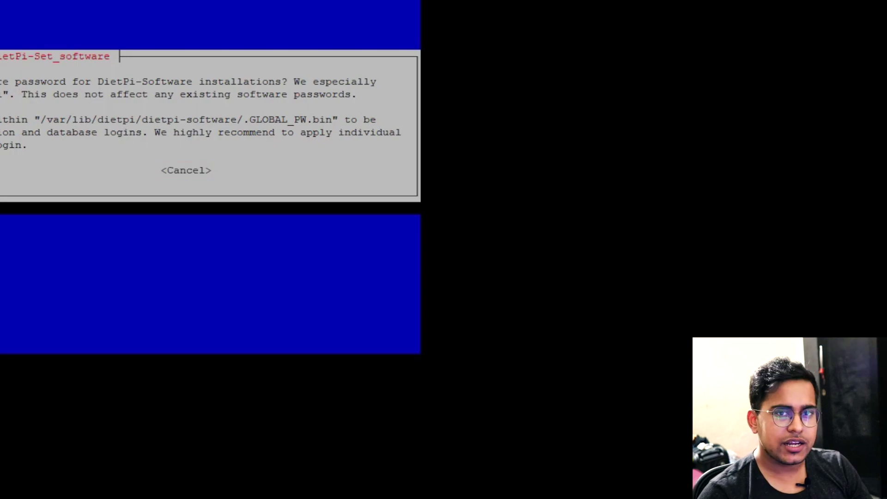
key("Return")
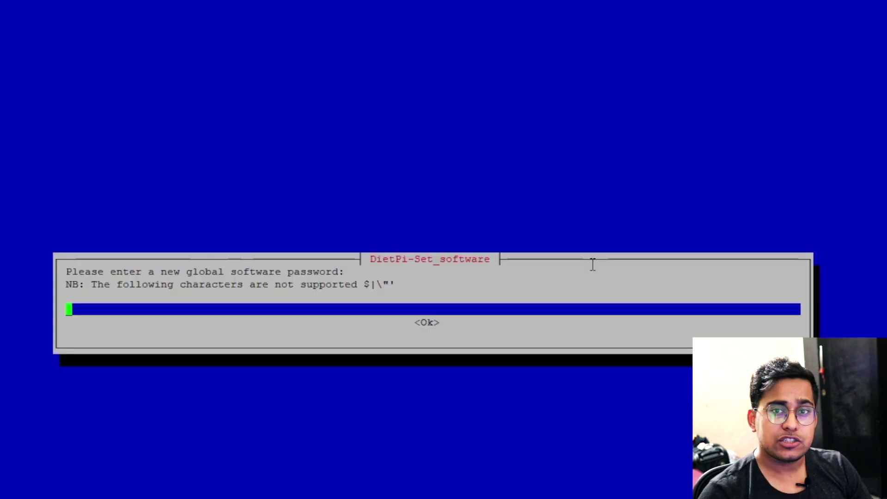
type("a")
key("BackSpace")
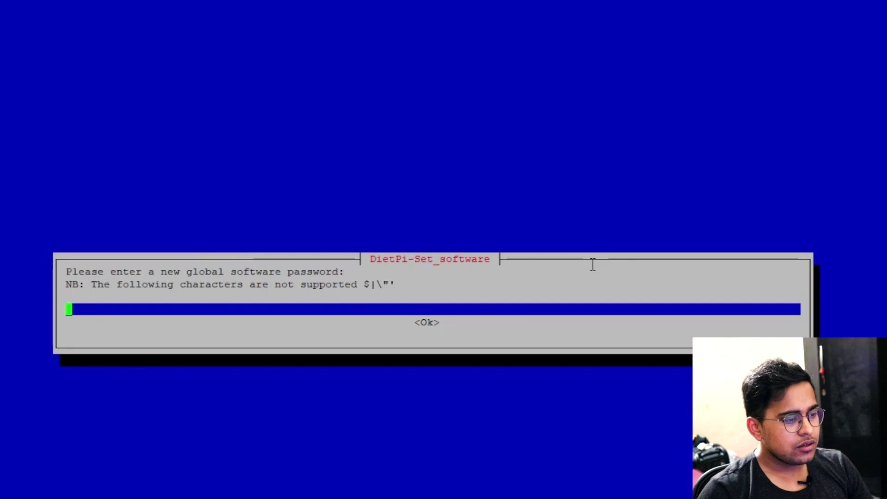
type("1234")
key("Tab")
key("Return")
type("1234")
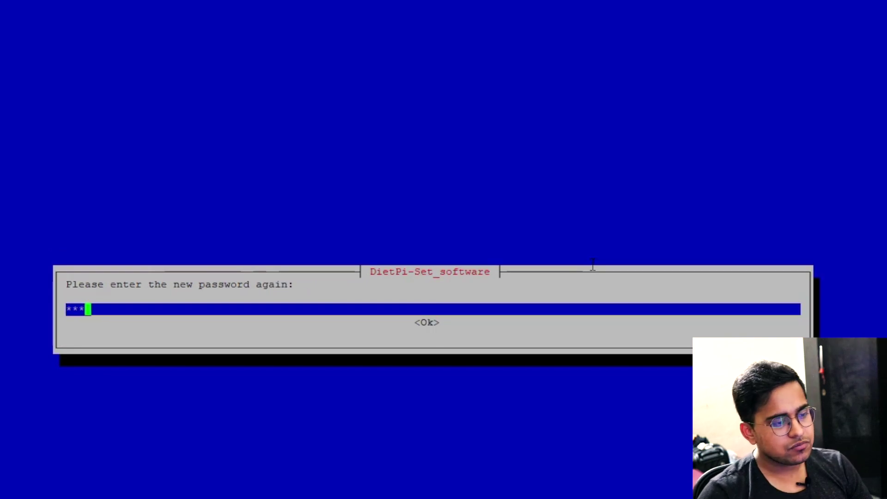
key("Tab")
key("Return")
Set new root and dietpi login passwords, entering the new password twice
key("Tab")
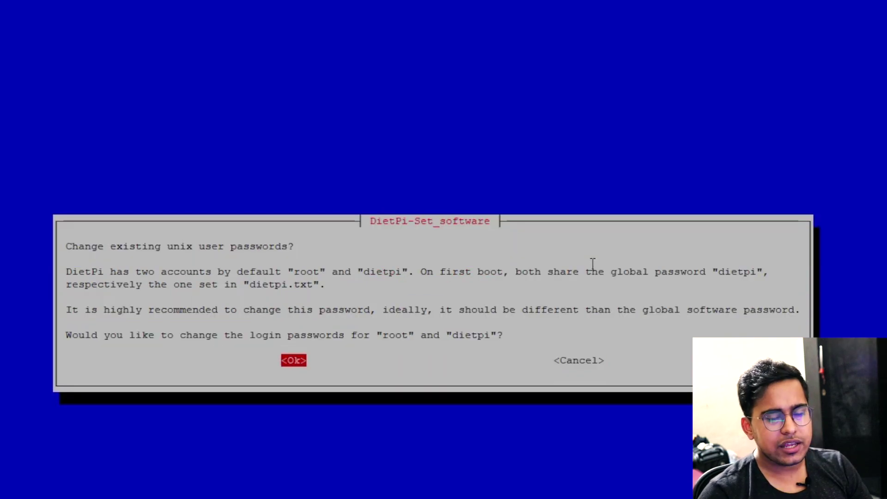
key("Return")
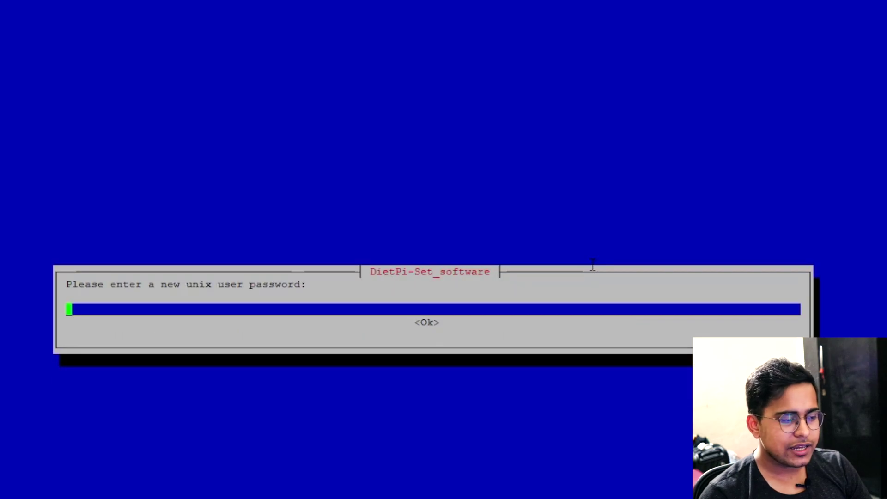
type("1234")
key("Return")
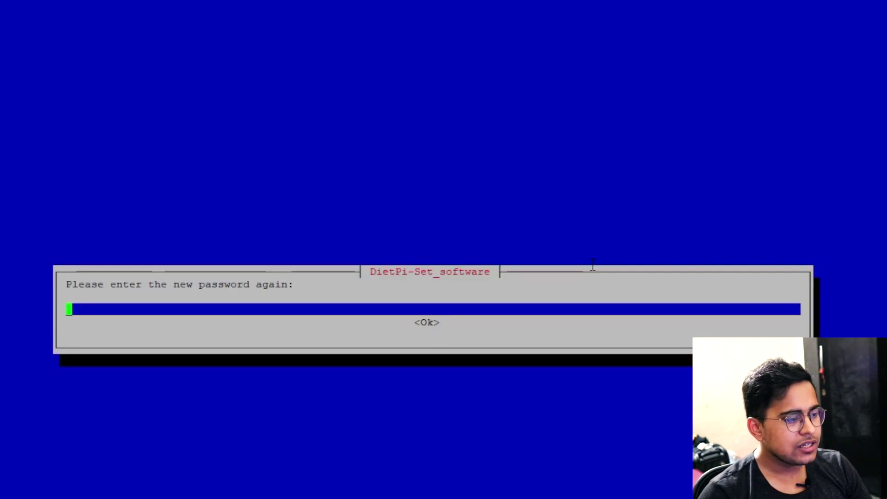
type("1234")
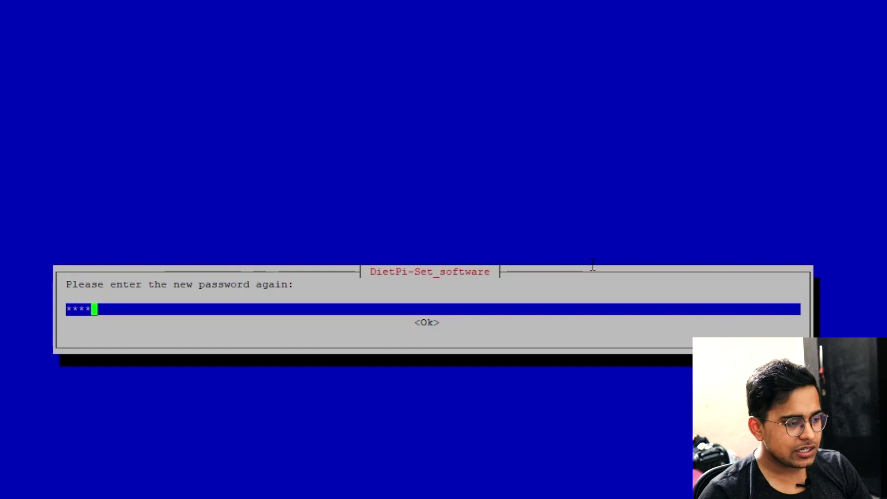
key("Tab")
key("Return")
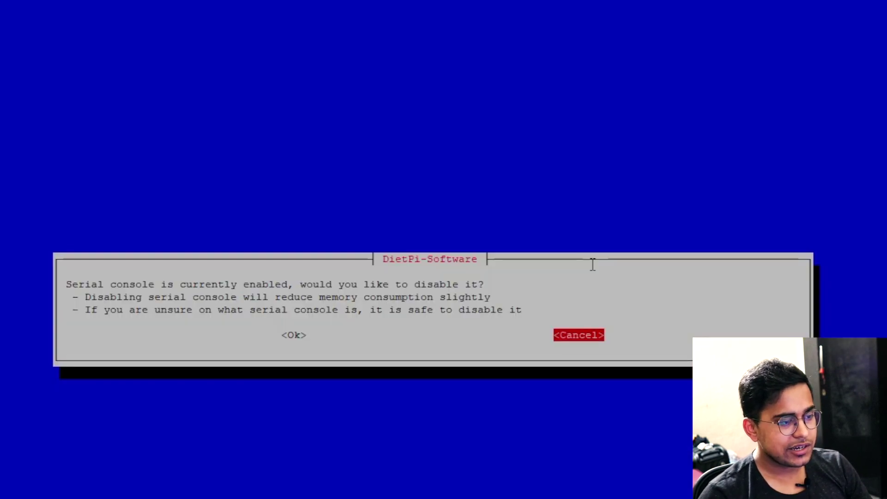
Disable the serial console, continue as a minimal DietPi install, and opt out of the survey
key("Tab")
key("Return")
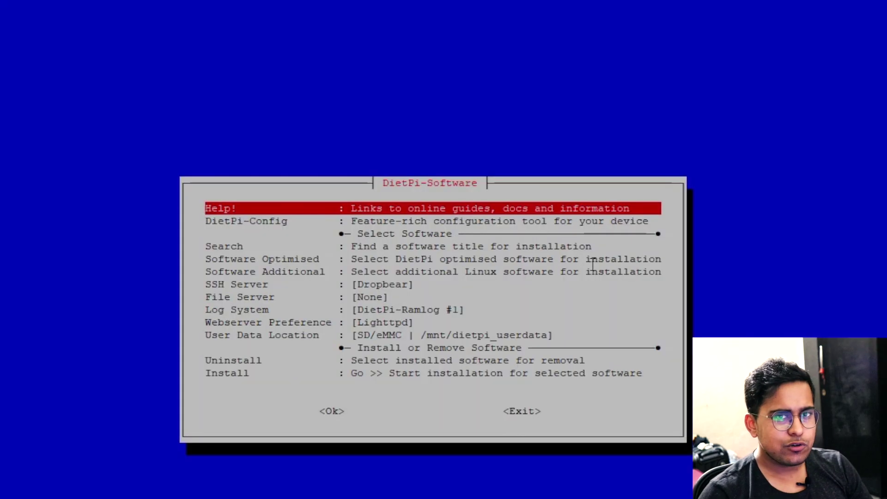
key("Down")
key("Down")
key("Down")
key("Down")
key("Down")
key("Down")
key("Down")
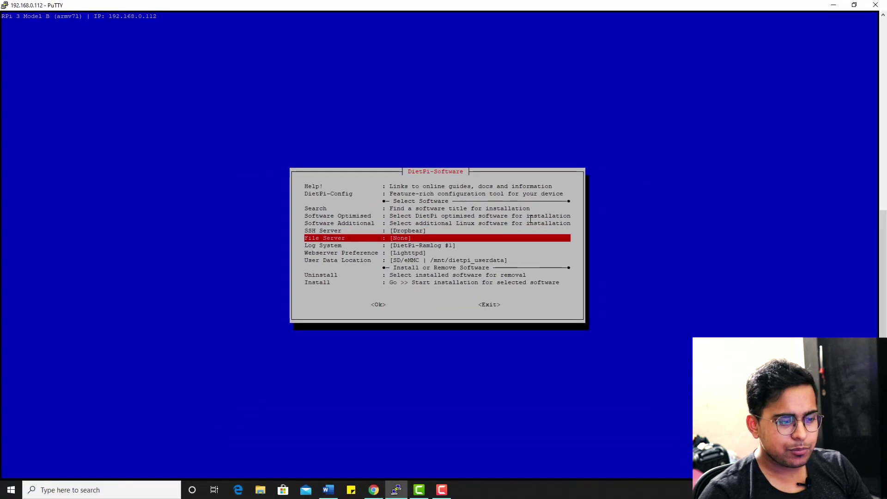
key("Down")
key("Down")
key("Down")
key("Down")
key("Down")
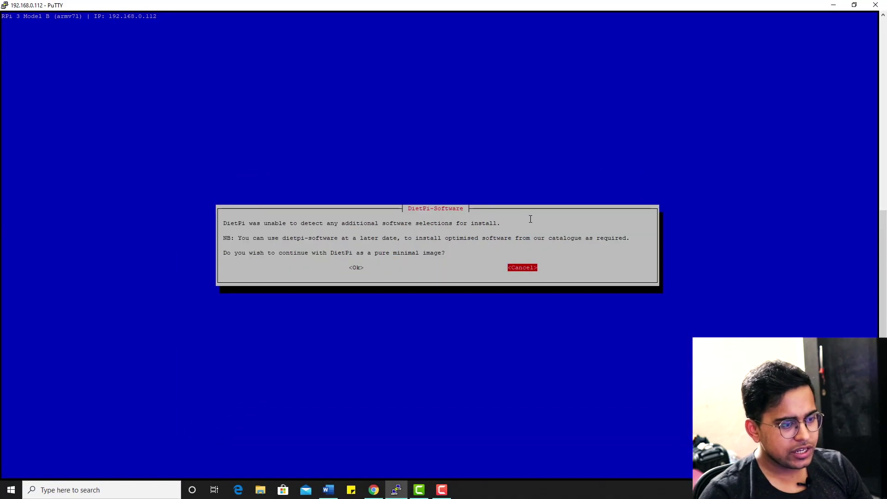
key("Left")
key("Return")
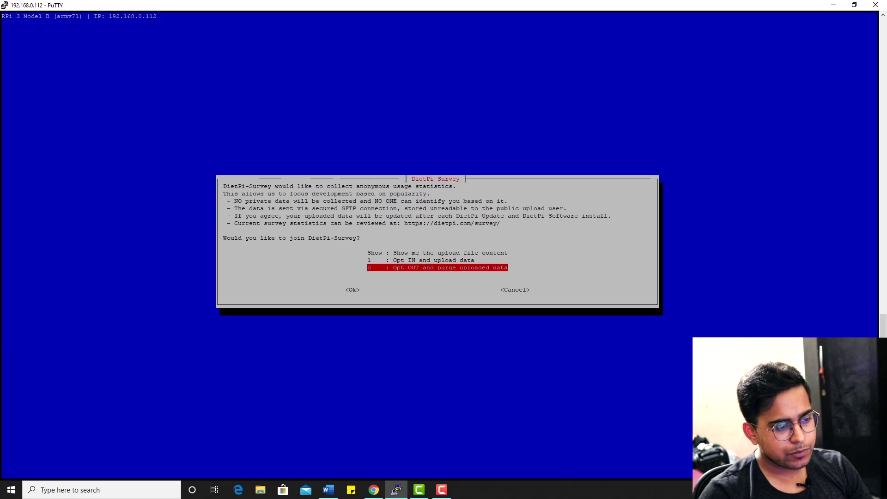
key("Return")
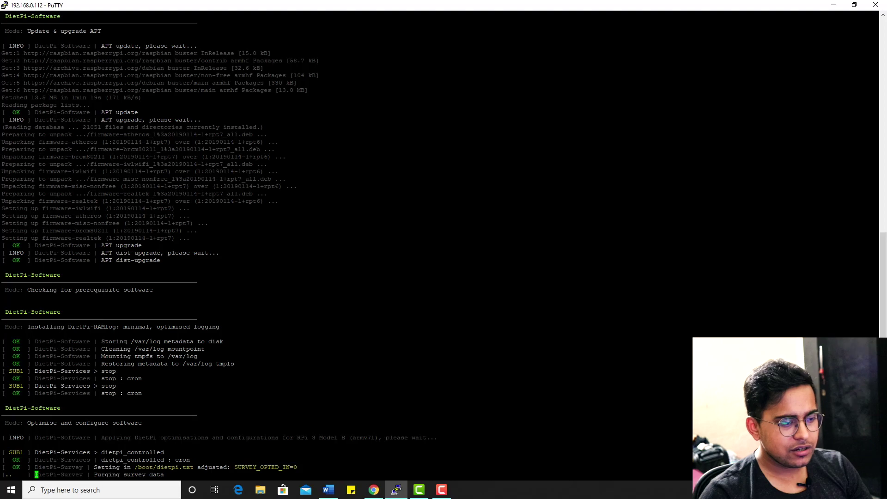
type("dietpi-")
key("BackSpace")
key("BackSpace")
key("BackSpace")
key("BackSpace")
key("BackSpace")
key("BackSpace")
key("BackSpace")
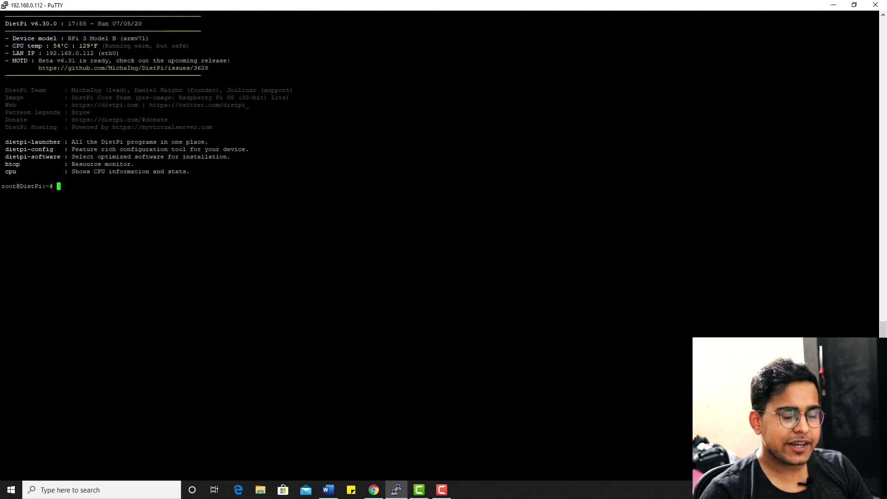
Launch dietpi-config and switch the Ethernet adapter's address mode to STATIC
type("diet")
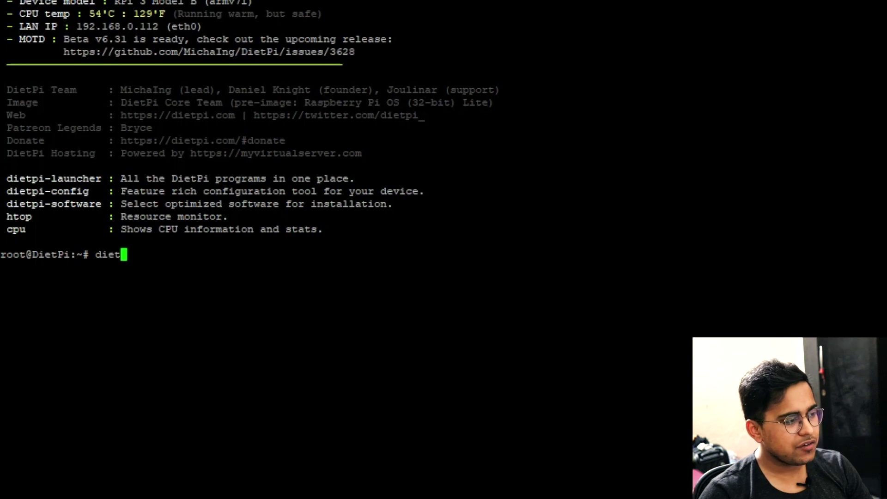
type("p")
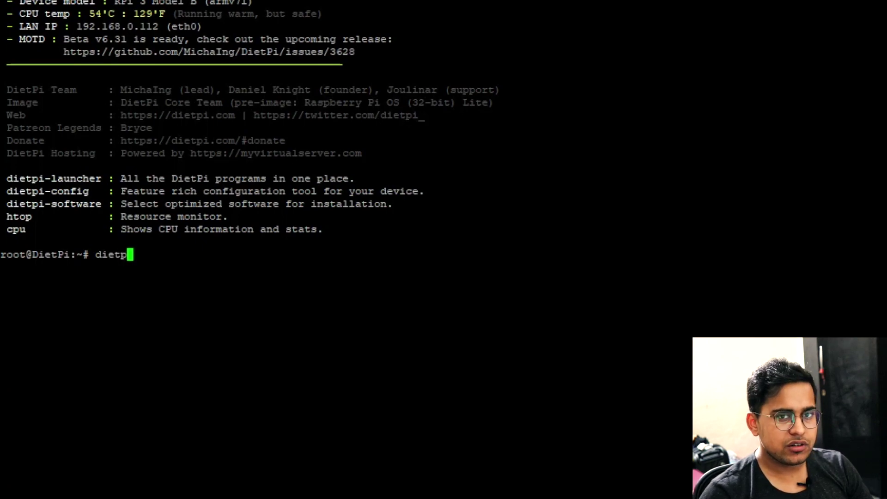
type("i-config")
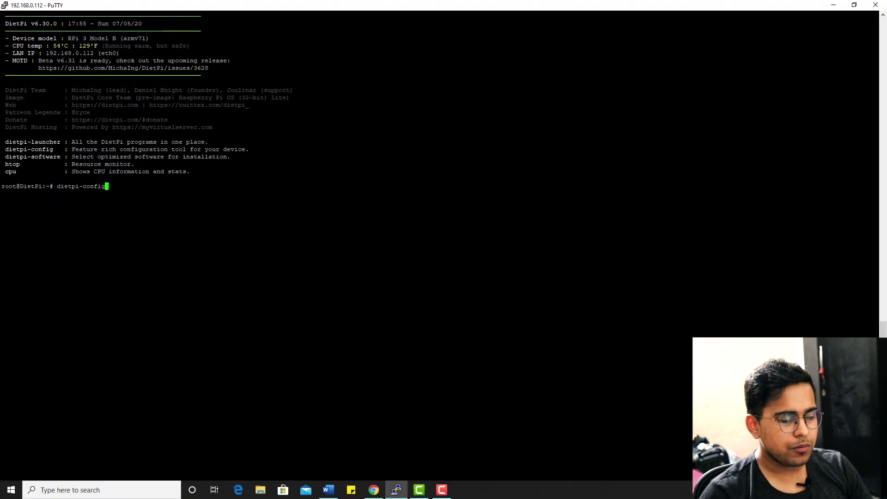
key("Return")
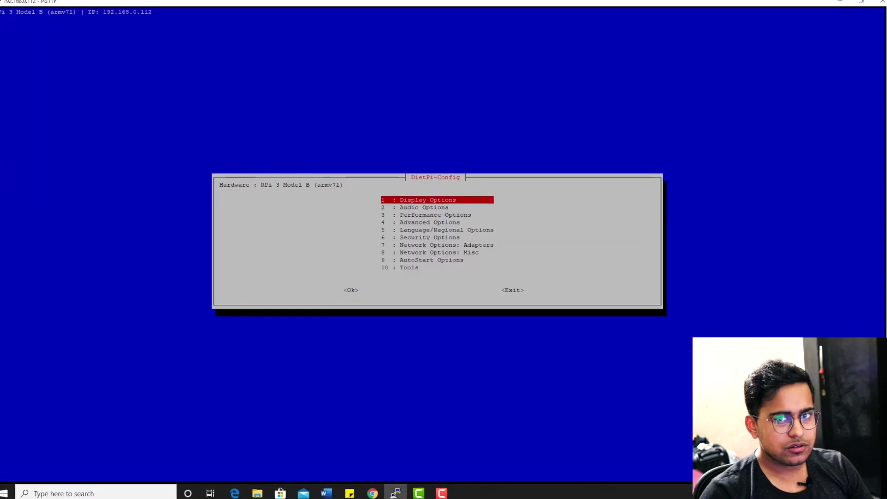
key("Down")
key("Down")
key("Down")
key("Down")
key("Down")
key("Down")
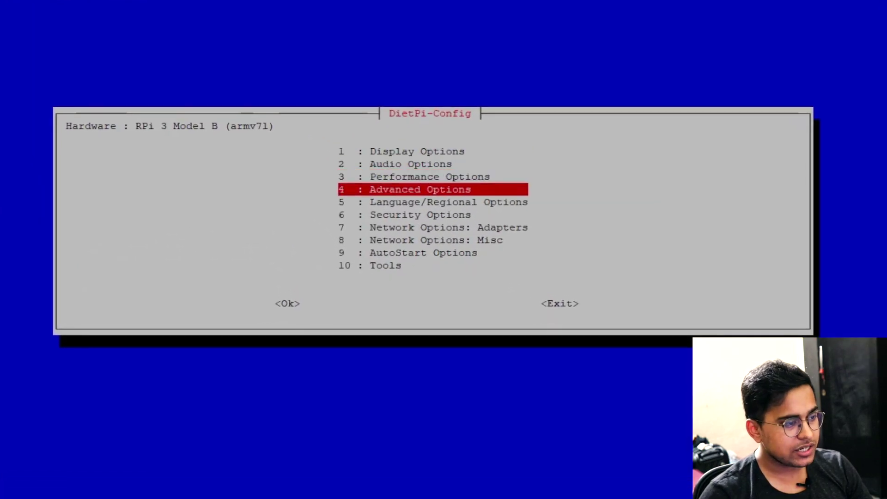
key("Return")
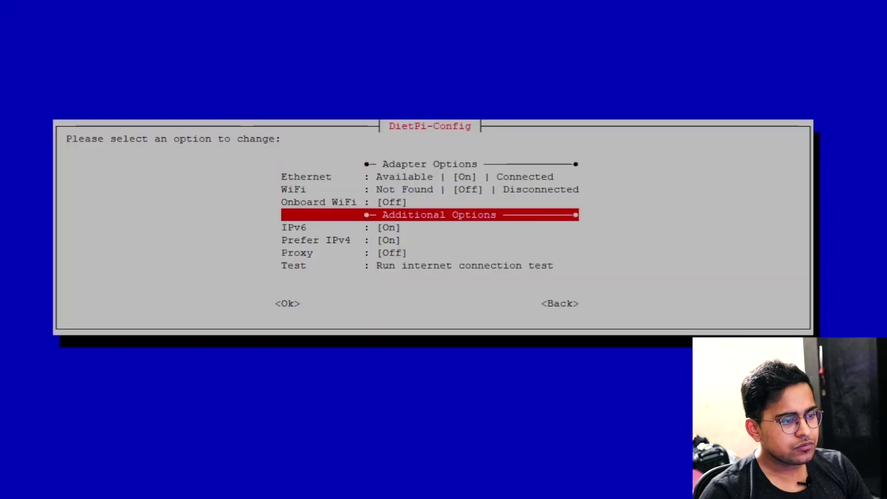
key("Up")
key("Up")
key("Up")
key("Return")
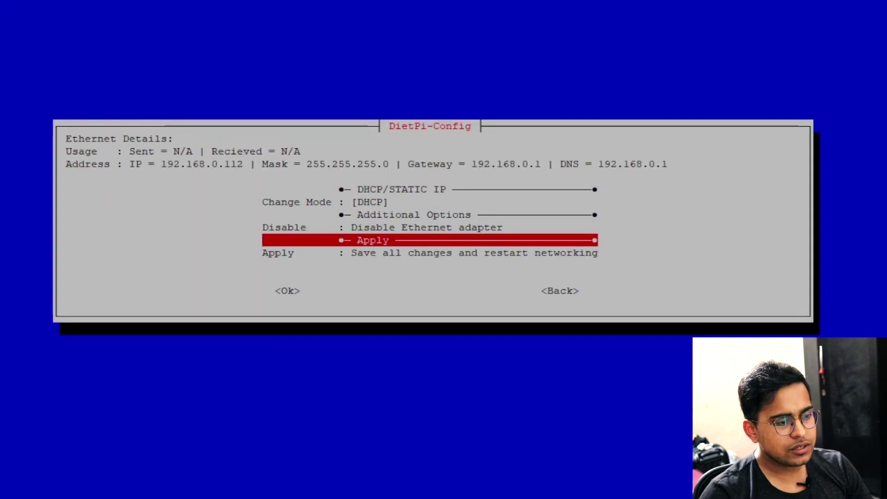
key("Up")
key("Up")
key("Up")
key("Return")
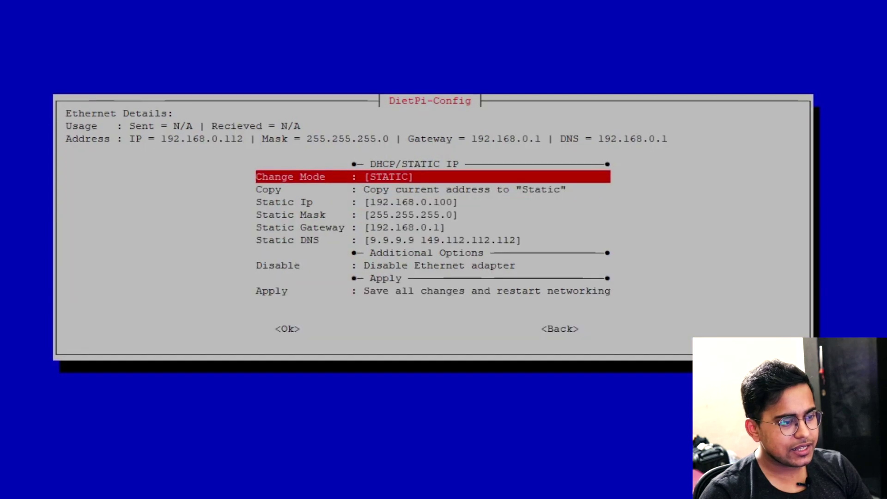
Set the Ethernet static IP address to 192.168.0.112
key("Down")
key("Down")
key("Down")
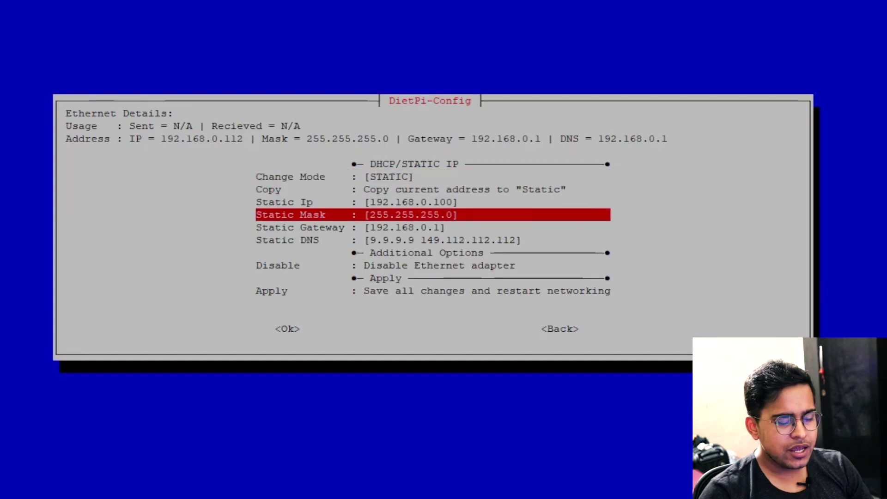
key("Up")
key("Return")
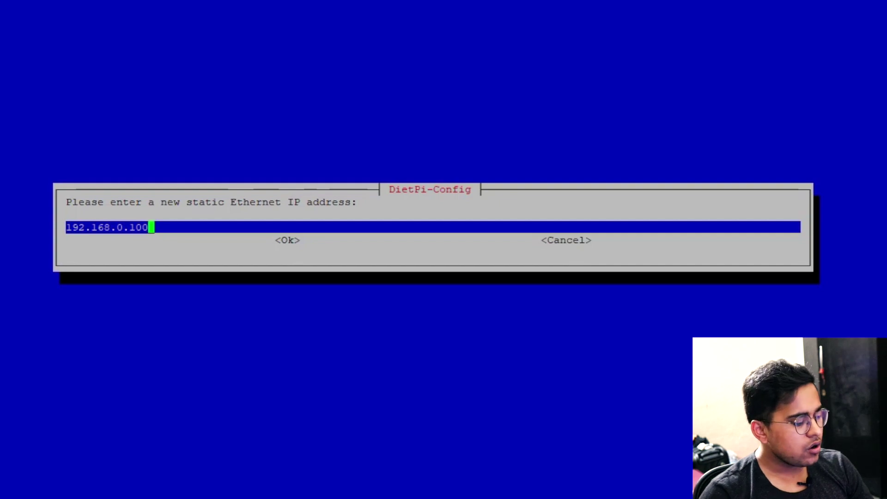
key("BackSpace")
key("BackSpace")
type("12")
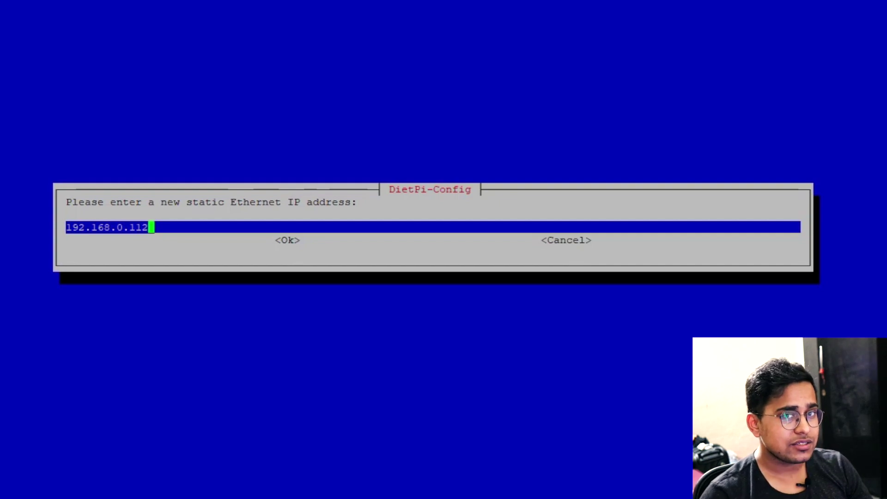
key("Return")
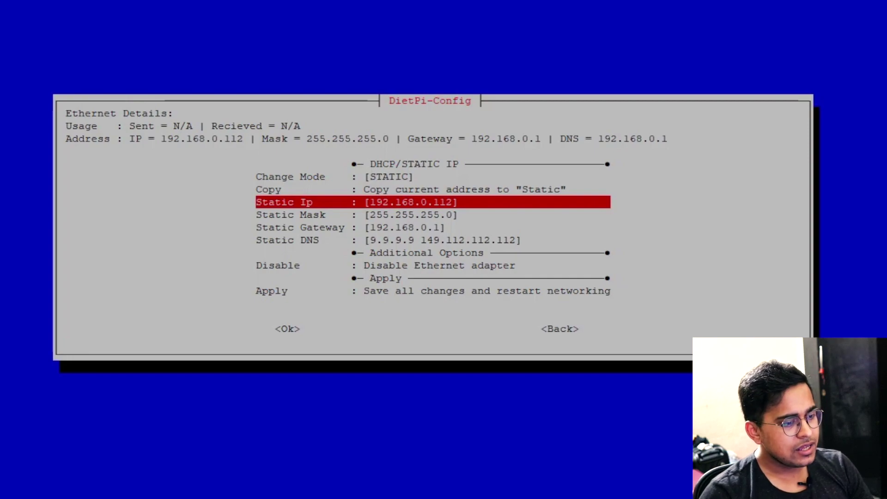
Apply the network changes and exit dietpi-config
key("Down")
key("Down")
key("Down")
key("Down")
key("Down")
key("Down")
key("Down")
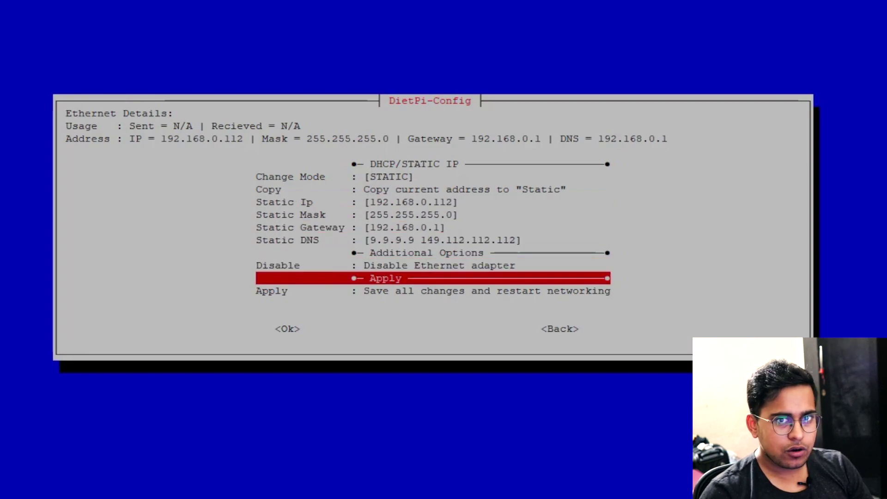
key("Return")
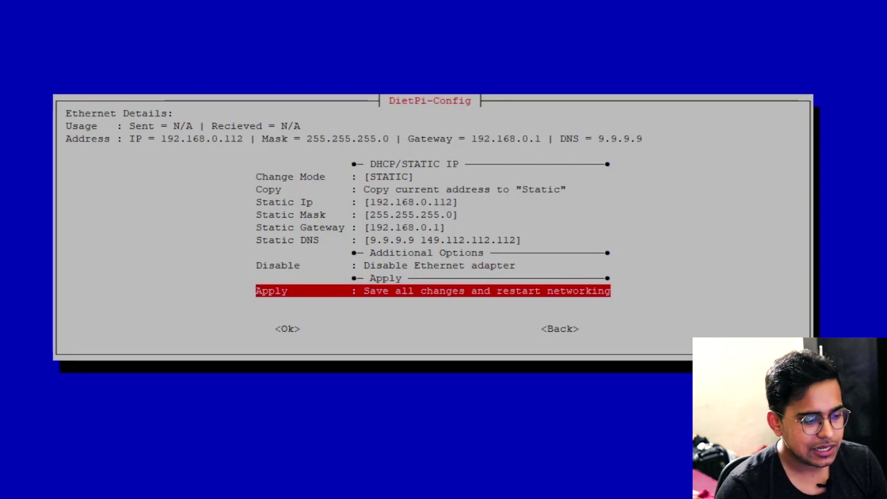
key("Escape")
key("Tab")
key("Tab")
key("Return")
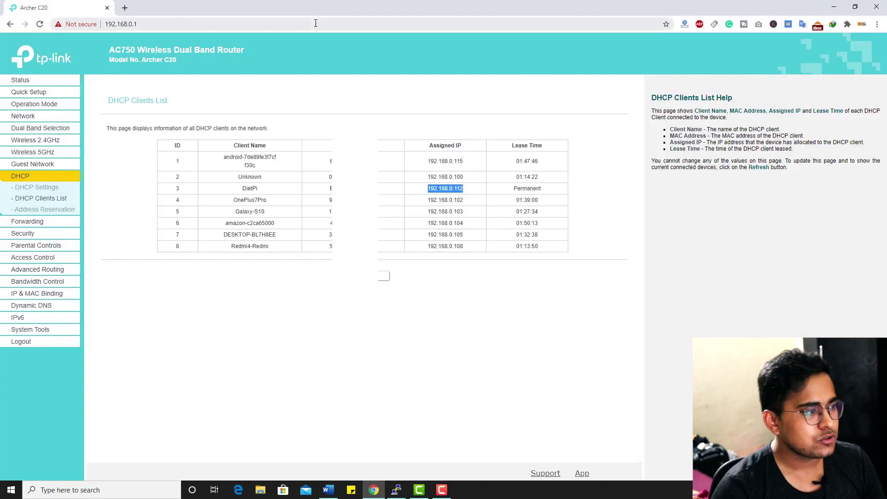
left_click(316, 23)
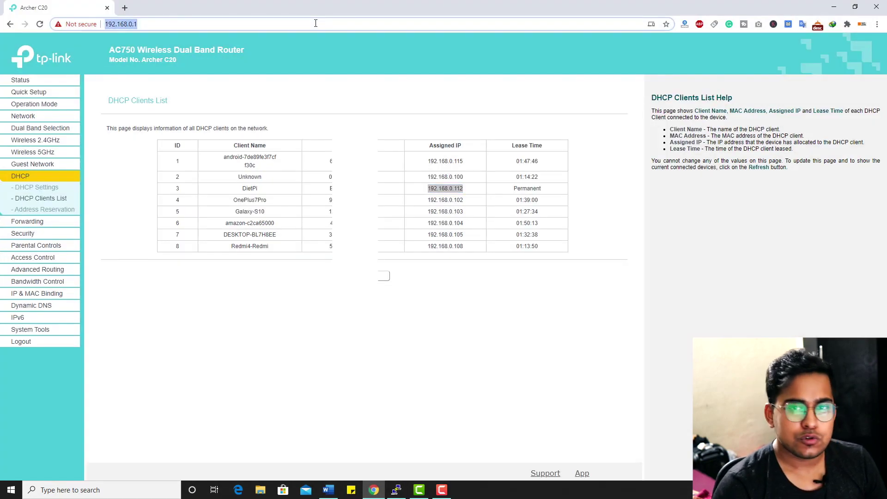
Load pi-hole.net and open its GitHub install instructions
type("pi")
key("Return")
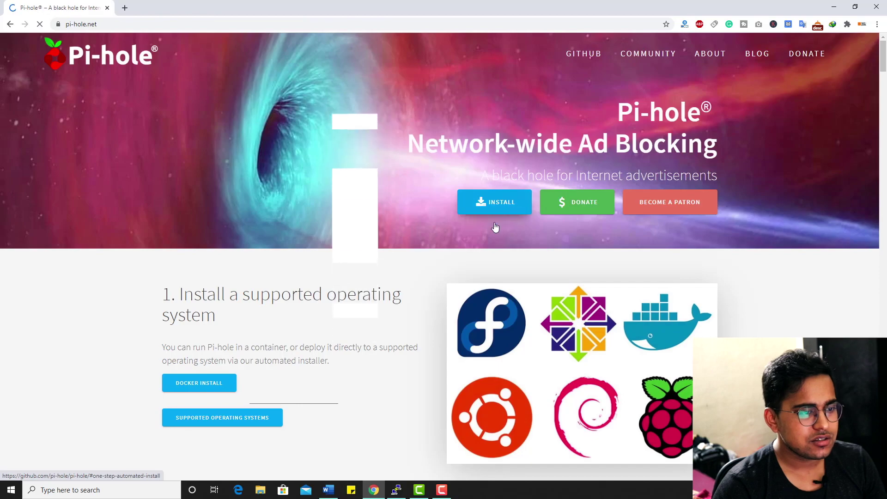
left_click(495, 228)
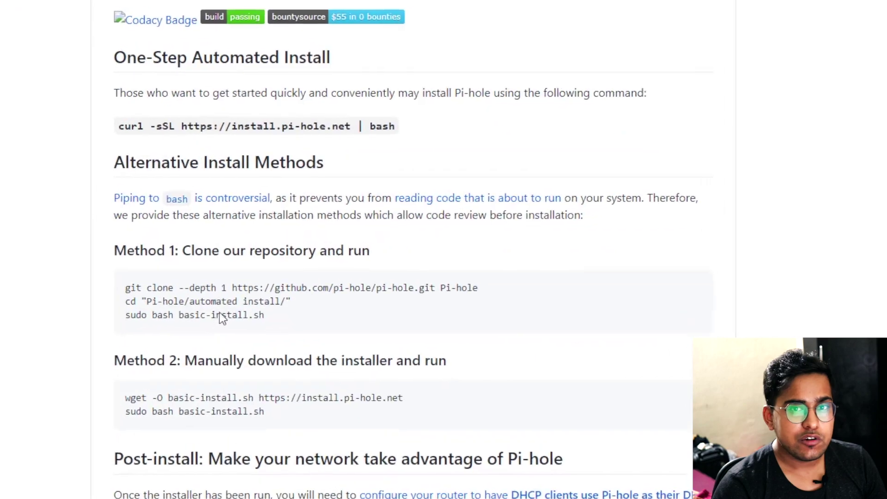
double_click(187, 125)
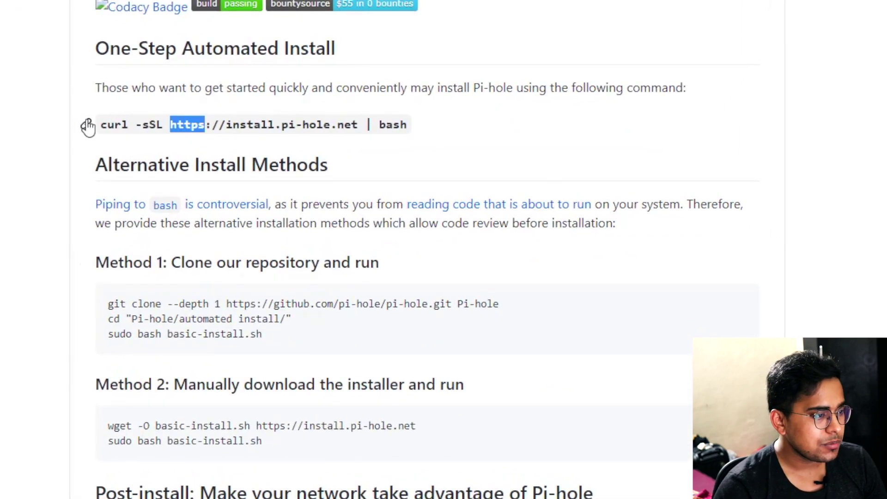
scroll(89, 126, "down", 3)
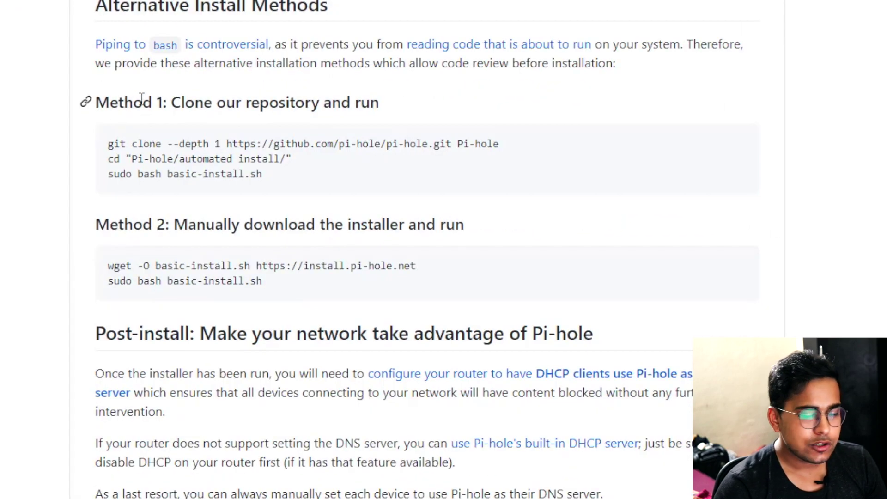
scroll(350, 139, "up", 4)
left_click_drag(685, 141, 352, 139)
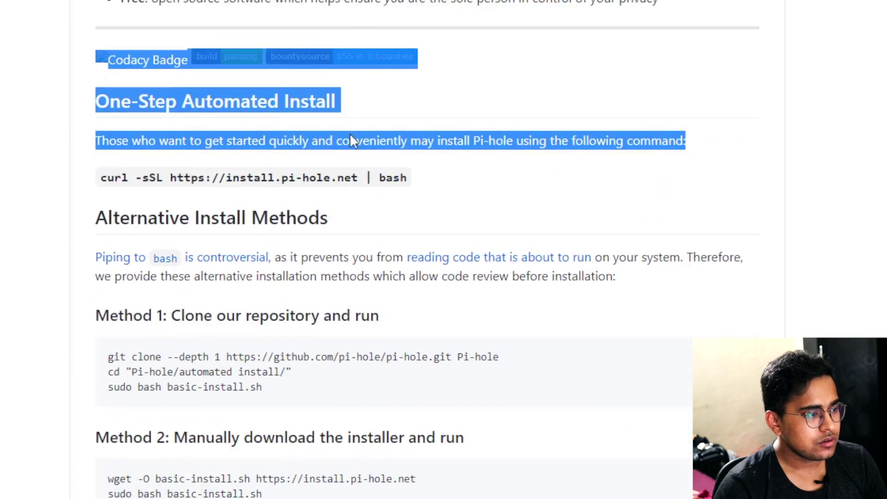
left_click(218, 176)
left_click_drag(100, 178, 428, 191)
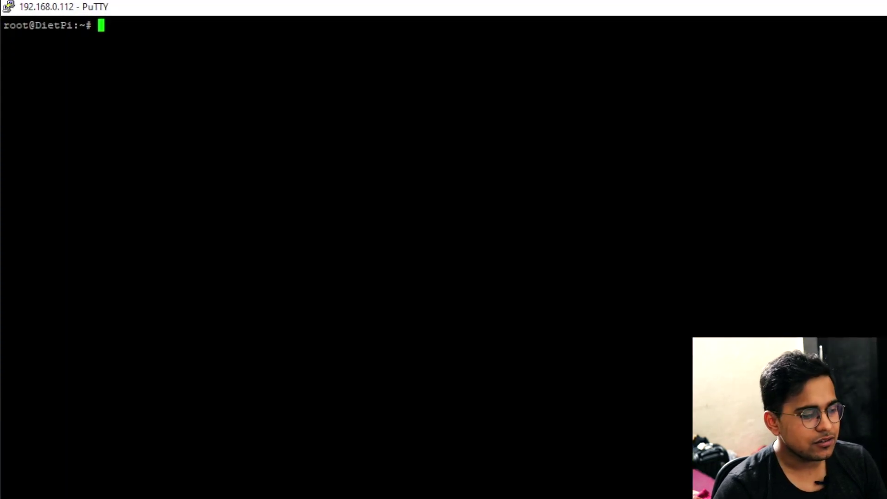
type("curl -sSL https://install.pi-hole.net | bash")
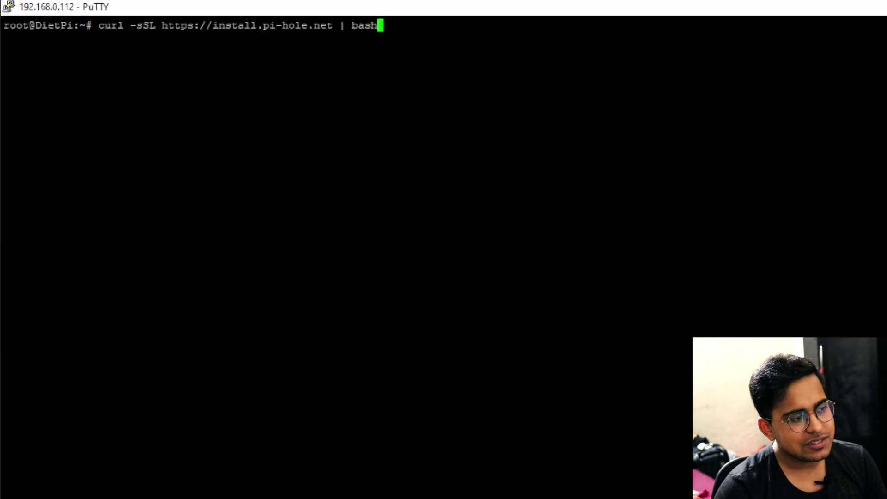
Run the Pi-hole installer, get past its notices, and choose Google (ECS) as upstream DNS
key("Return")
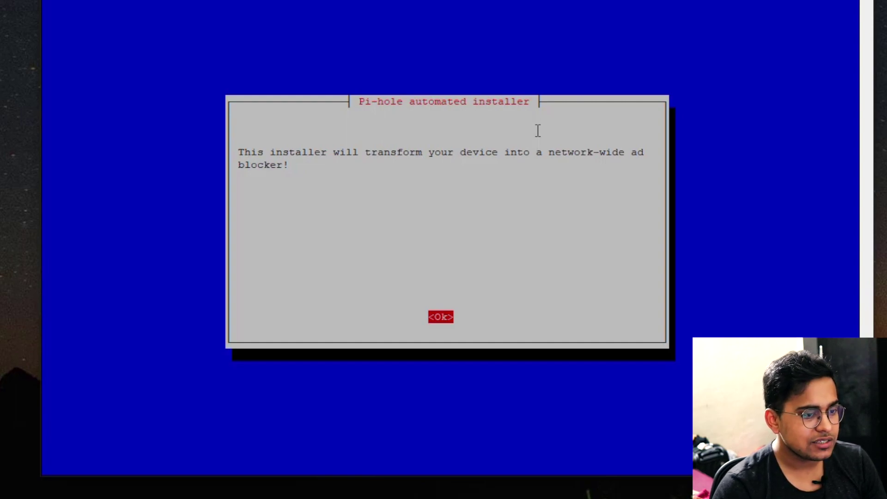
key("Return")
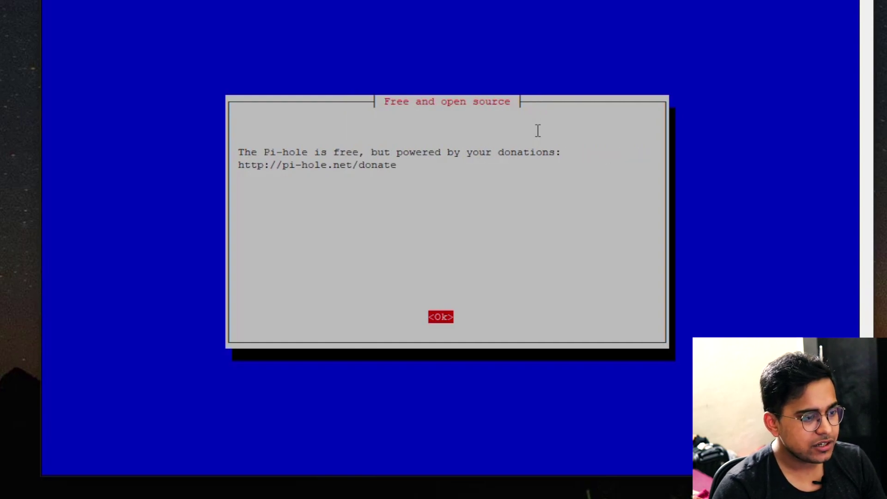
key("Return")
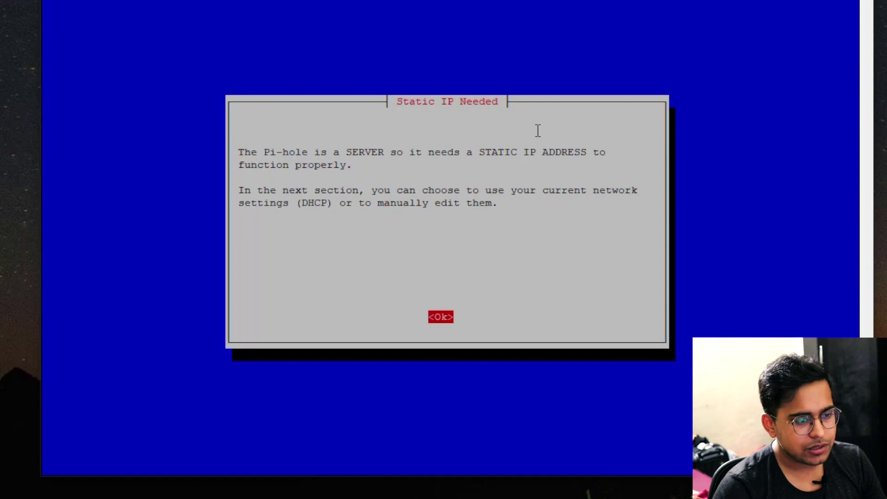
key("Return")
key("Down")
key("Down")
key("Down")
key("Down")
key("Down")
key("Down")
key("Down")
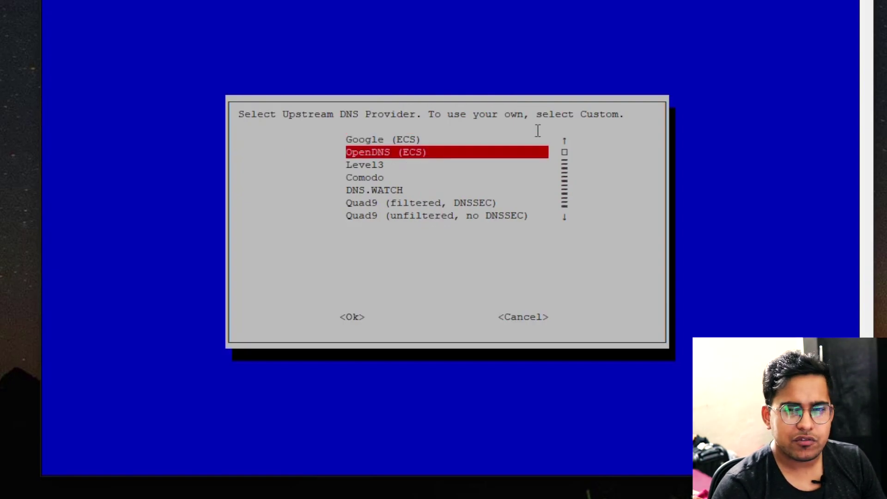
key("Up")
key("Up")
key("Up")
key("Up")
key("Up")
key("Up")
key("Up")
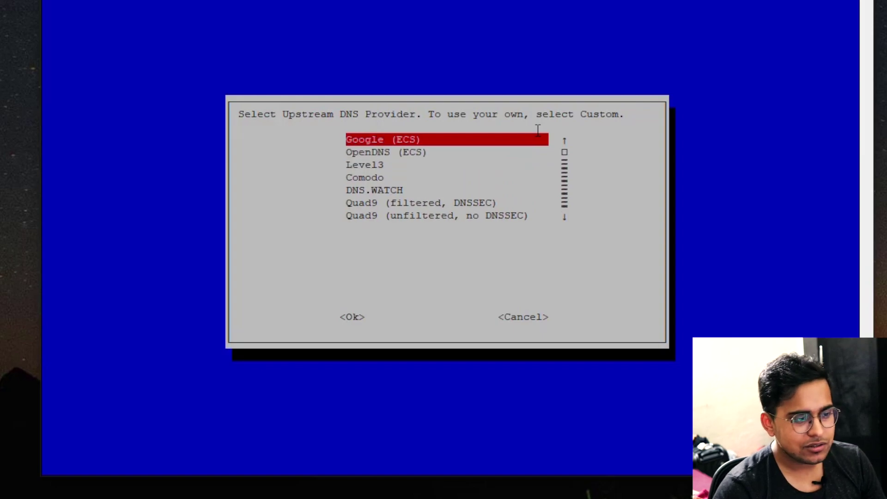
key("Return")
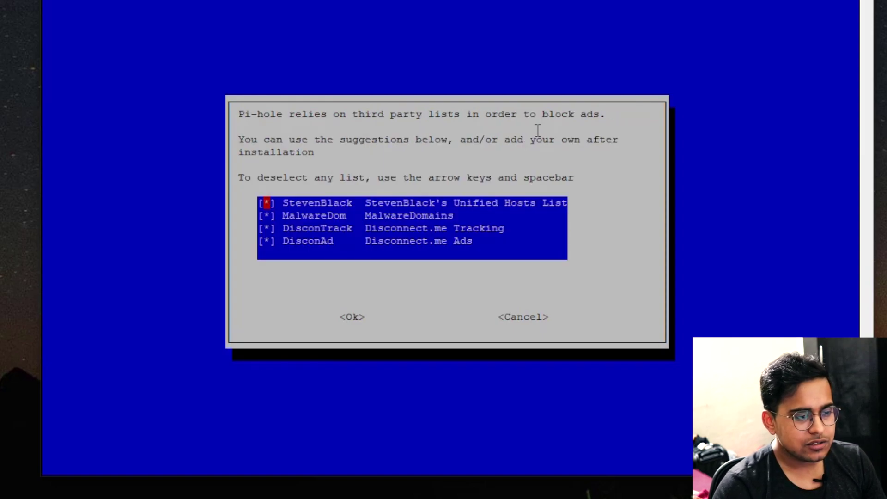
Keep all four blocklists, block on IPv4 and IPv6, and keep the current static IP
key("Down")
key("Down")
key("Down")
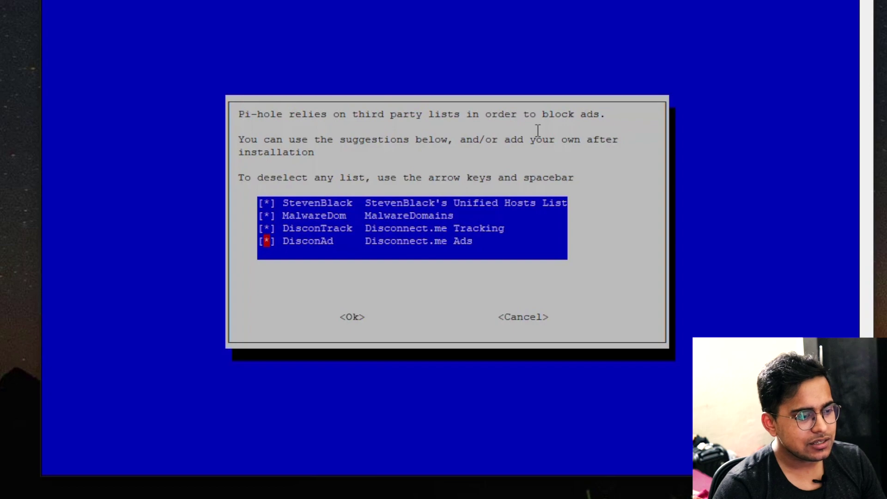
key("Up")
key("Up")
key("Up")
key("Down")
key("Down")
key("Down")
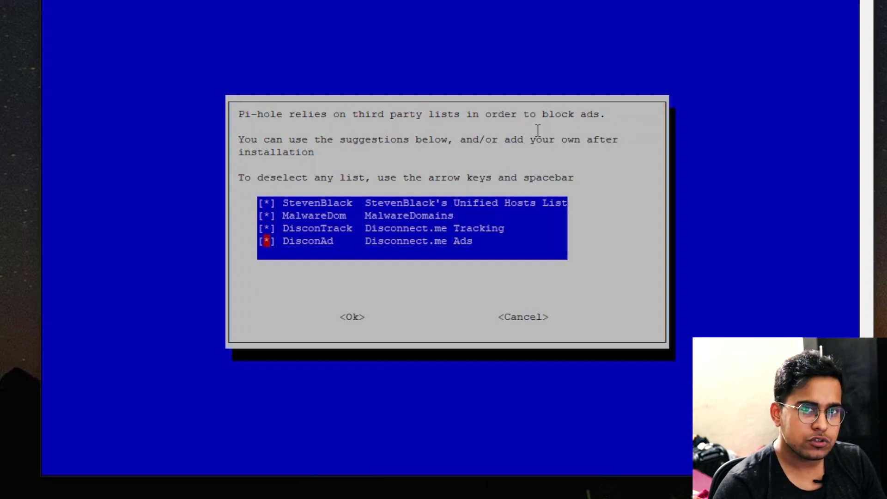
key("Tab")
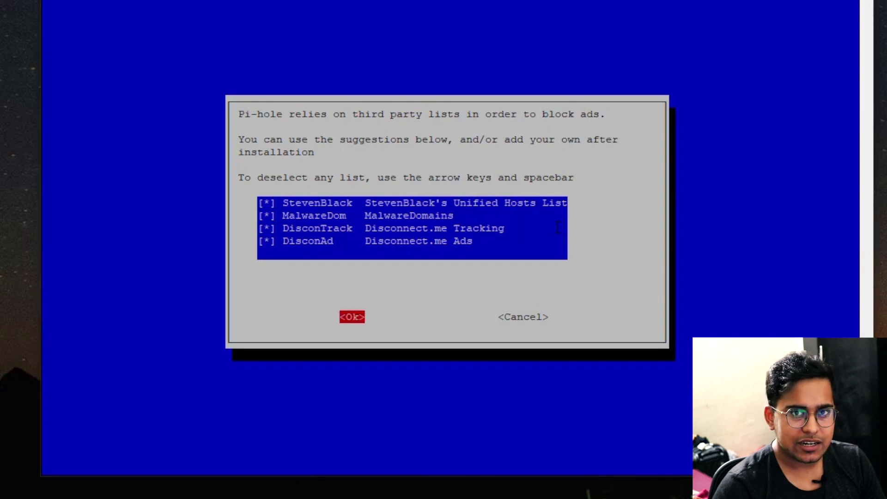
key("Return")
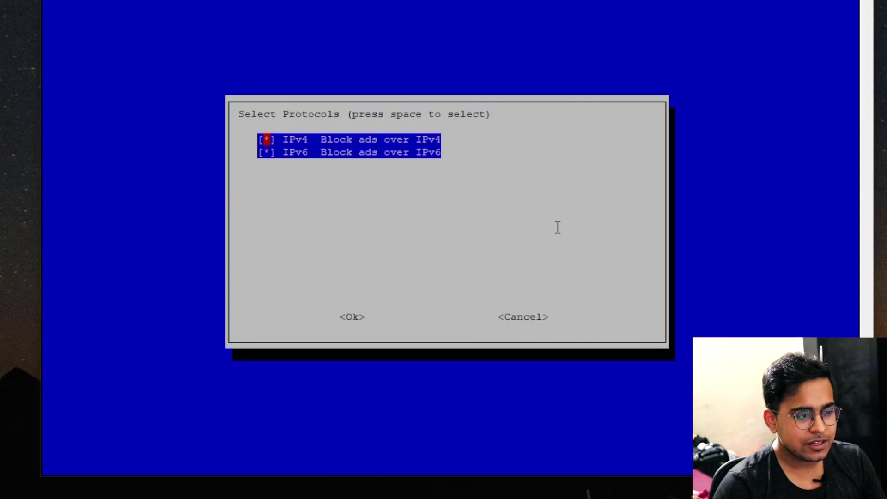
key("Tab")
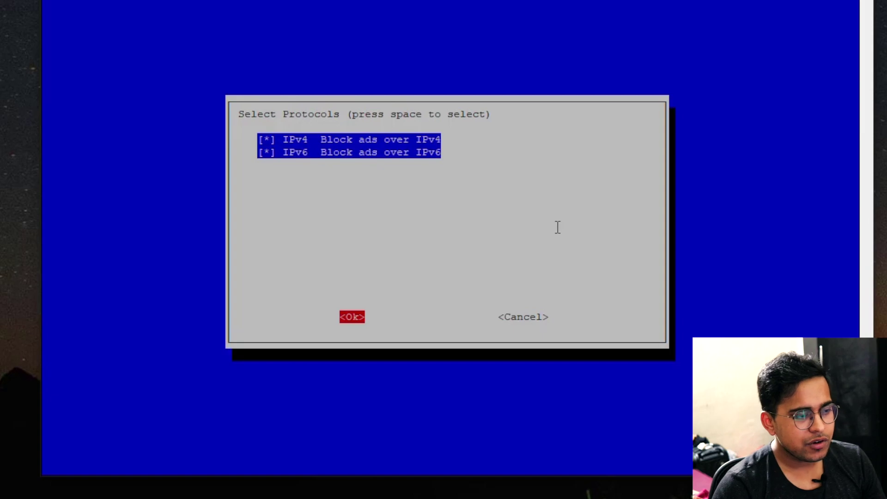
key("Return")
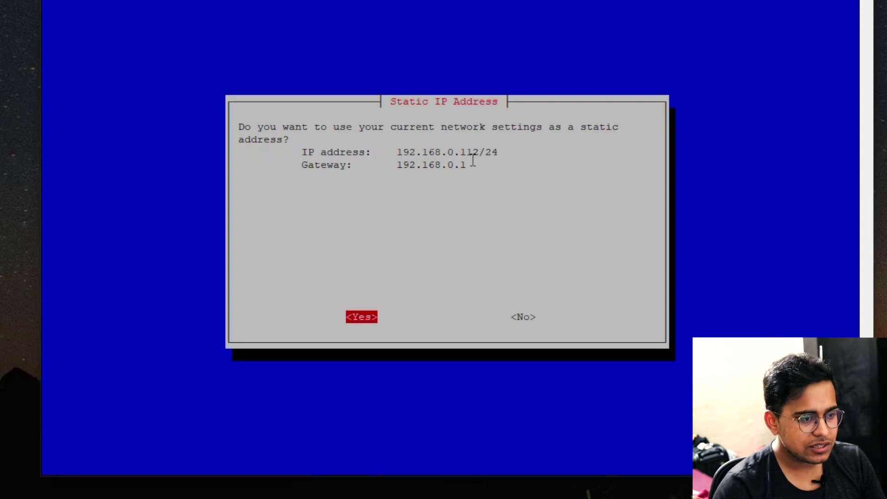
key("Return")
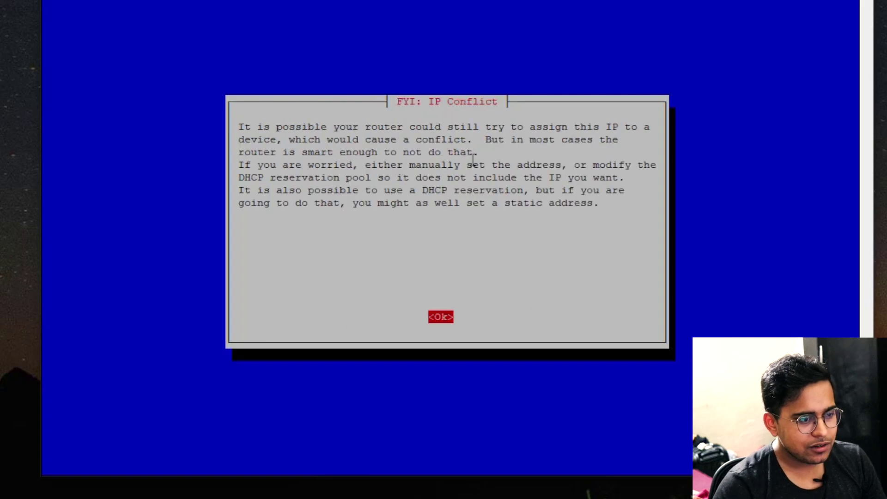
key("Return")
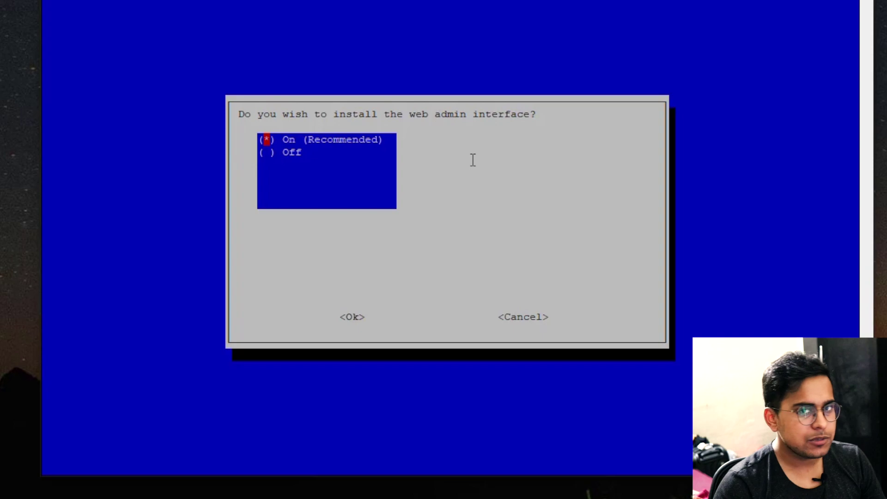
Enable the web admin interface, lighttpd and query logging, with Show everything privacy mode
key("Tab")
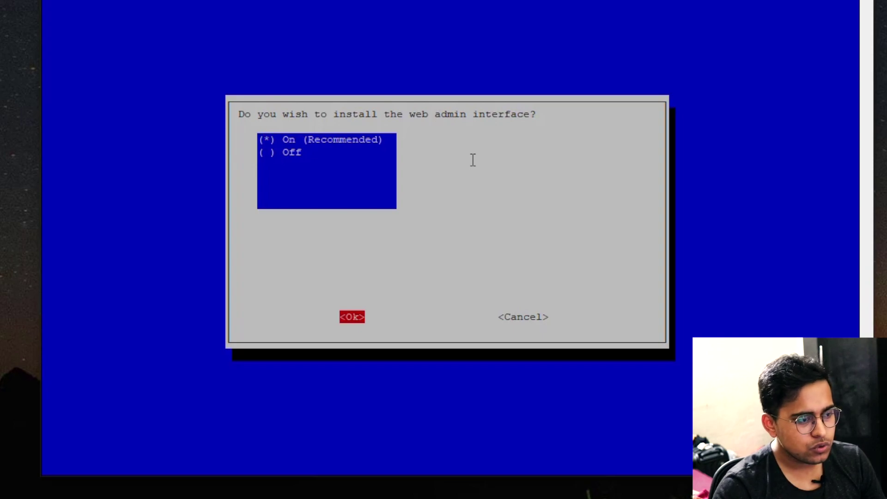
key("Return")
key("Tab")
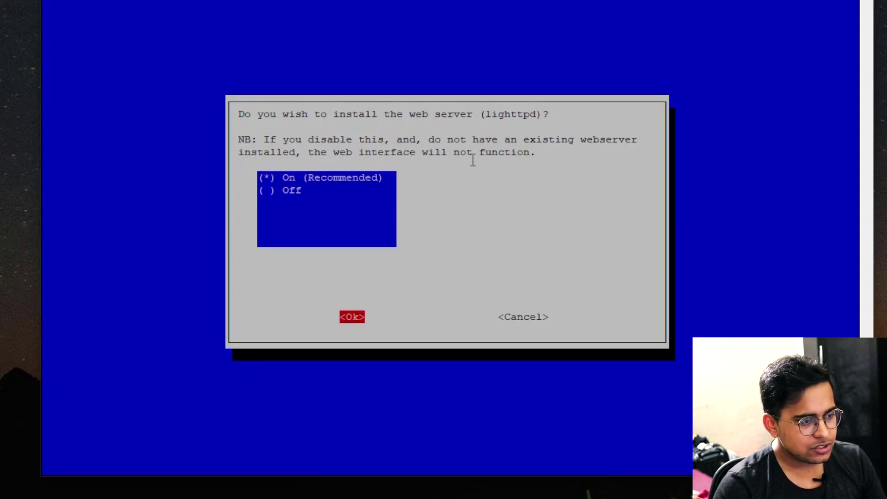
key("Return")
key("Tab")
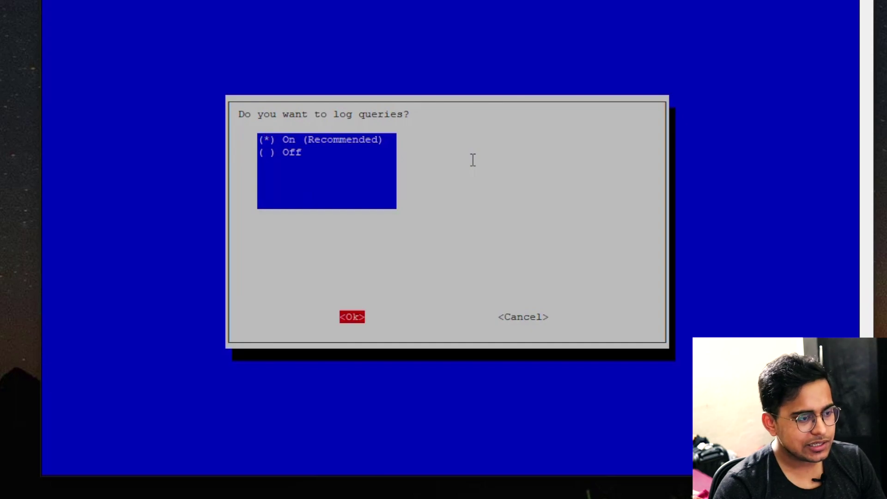
key("Return")
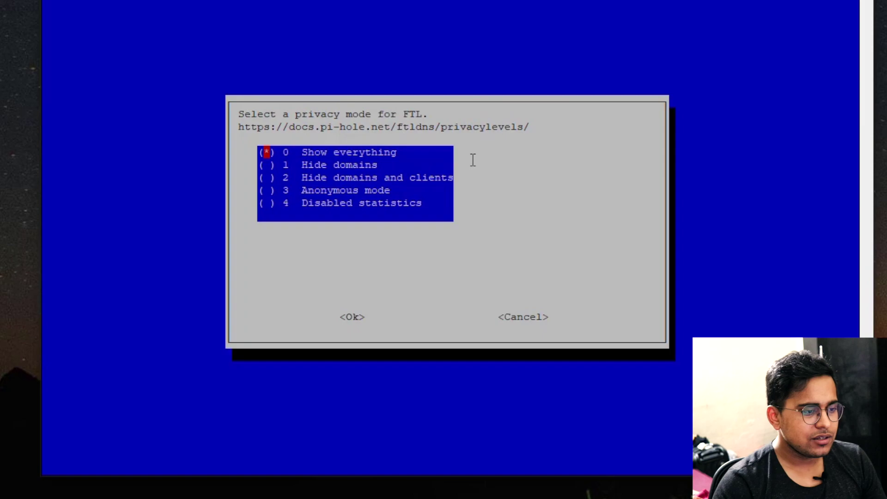
key("Tab")
key("Return")
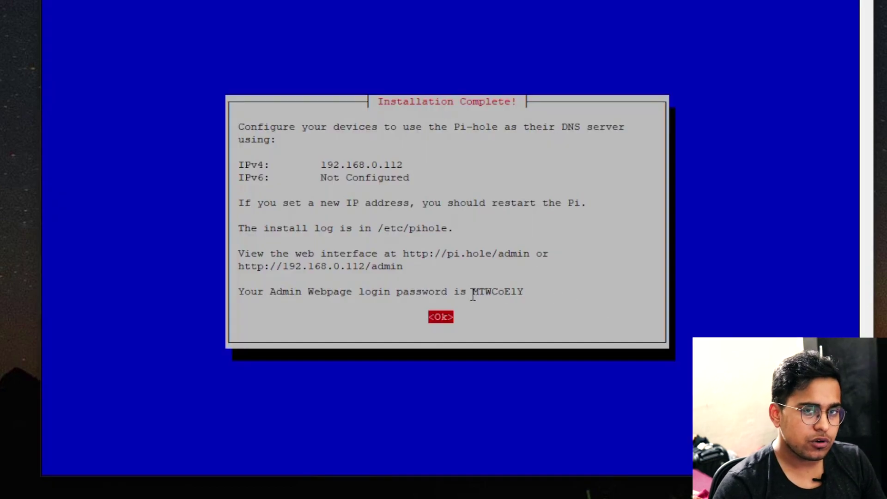
Copy the admin web password from the installation summary, then clear the prompt
left_click_drag(468, 292, 529, 292)
key("super+c")
key("Return")
right_click(515, 297)
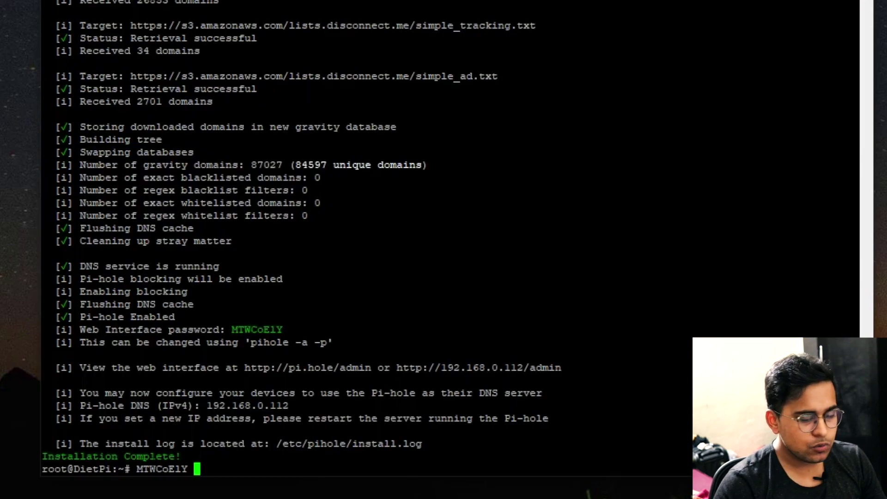
left_click_drag(137, 469, 187, 469)
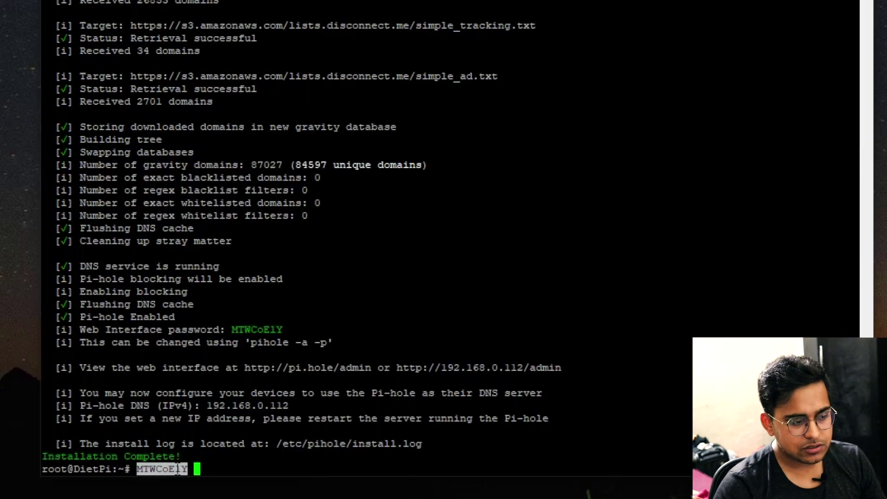
right_click(175, 478)
key("BackSpace")
key("BackSpace")
key("BackSpace")
key("BackSpace")
key("BackSpace")
key("BackSpace")
key("BackSpace")
key("BackSpace")
key("BackSpace")
key("BackSpace")
key("BackSpace")
key("BackSpace")
key("BackSpace")
key("BackSpace")
key("BackSpace")
key("BackSpace")
key("BackSpace")
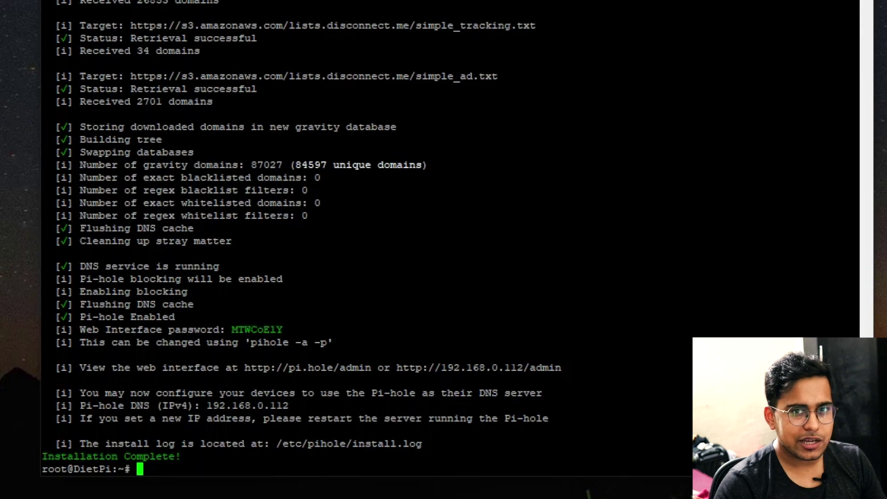
Run pihole to list its commands, reboot the Pi, and restart the PuTTY session
type("pihole")
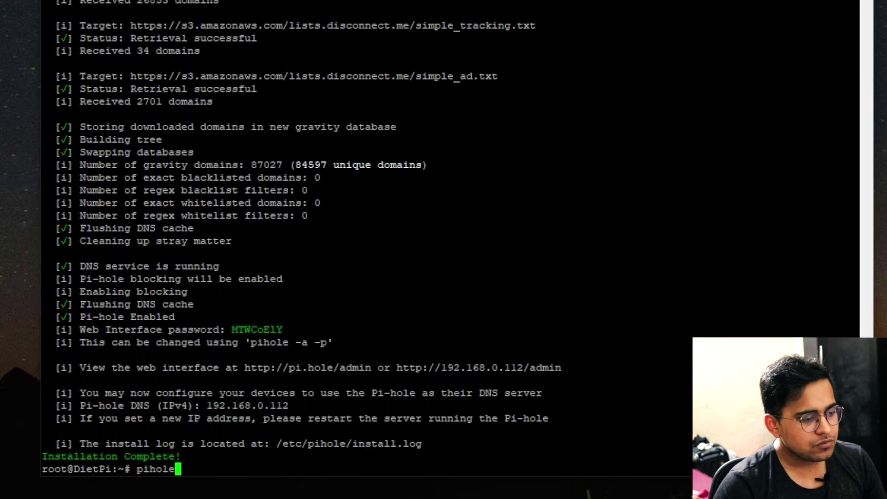
key("Return")
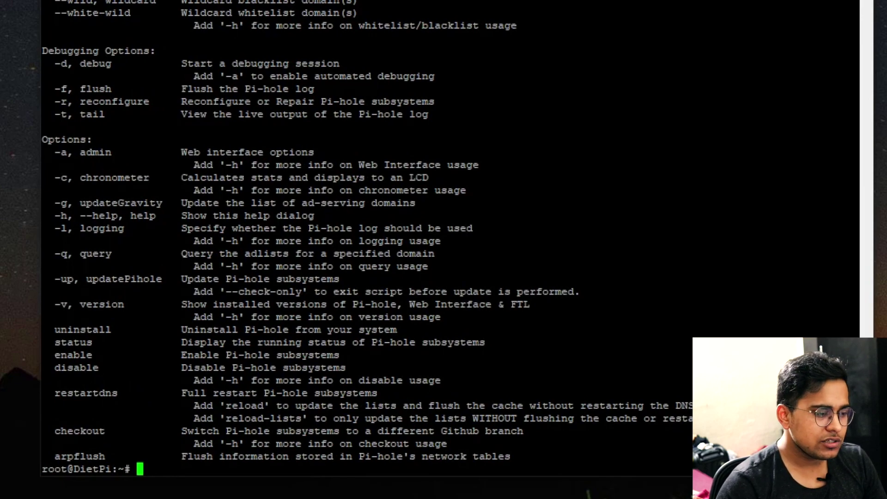
type("reboot")
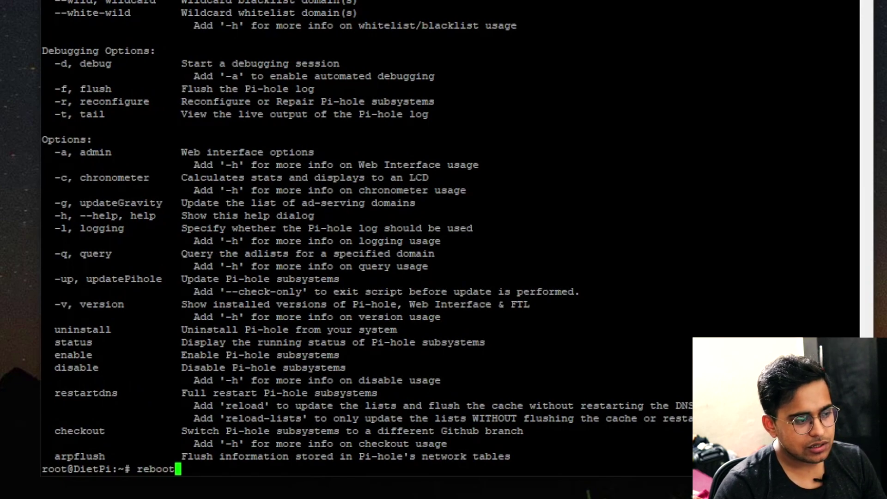
key("Return")
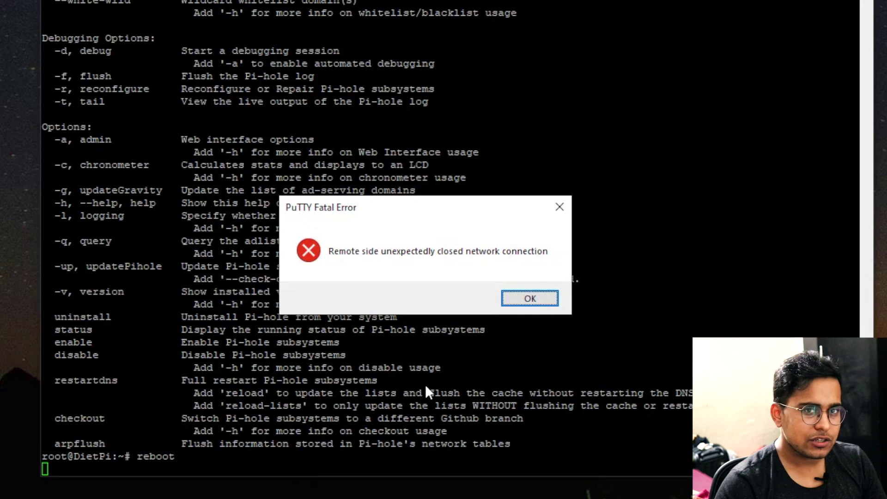
left_click(531, 299)
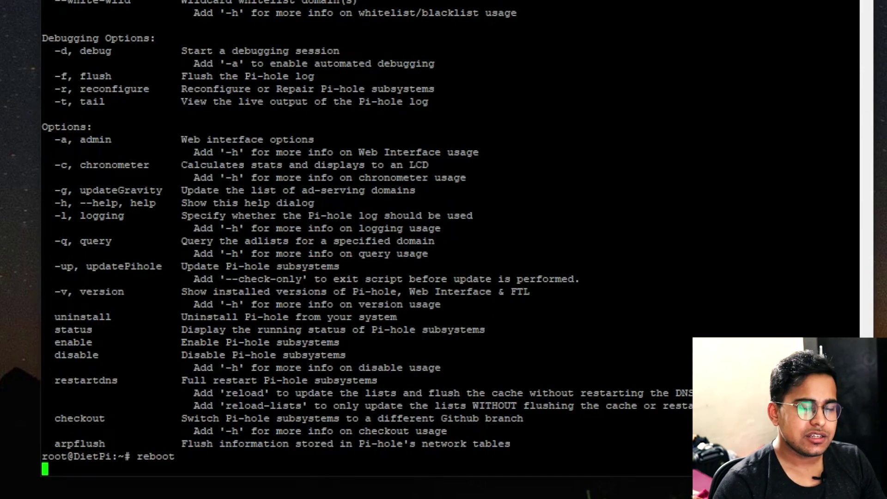
key("alt+space")
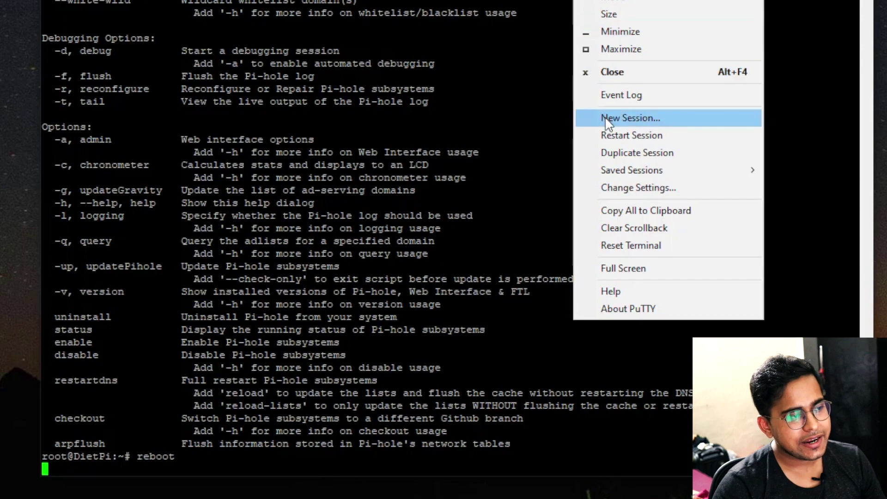
left_click(606, 132)
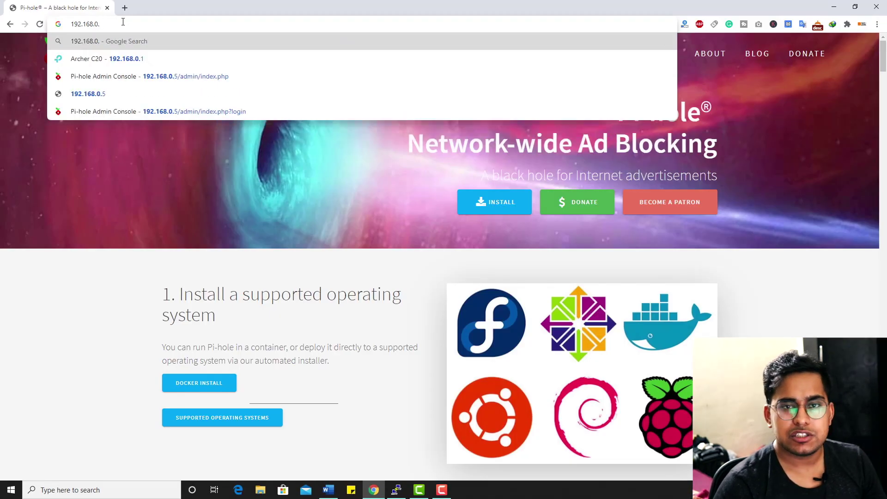
Load the Pi-hole page at 192.168.0.112 and open the admin dashboard
type("192.168.0.1")
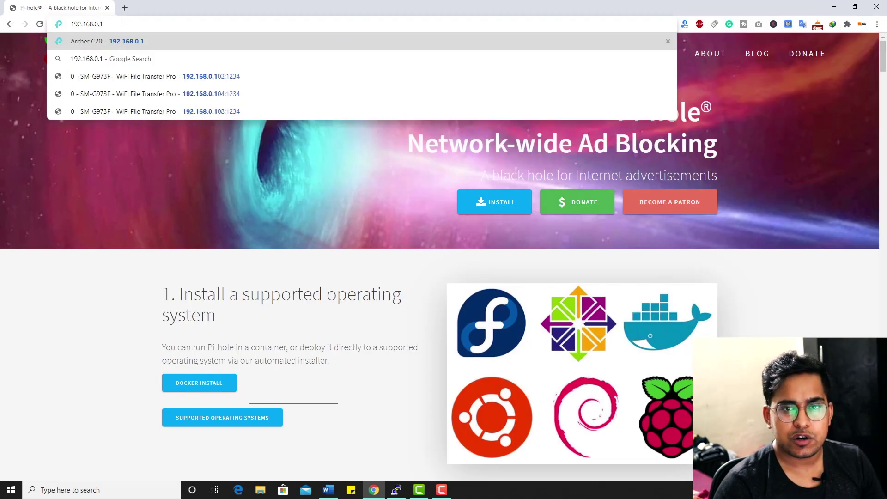
type("2")
key("BackSpace")
type("1")
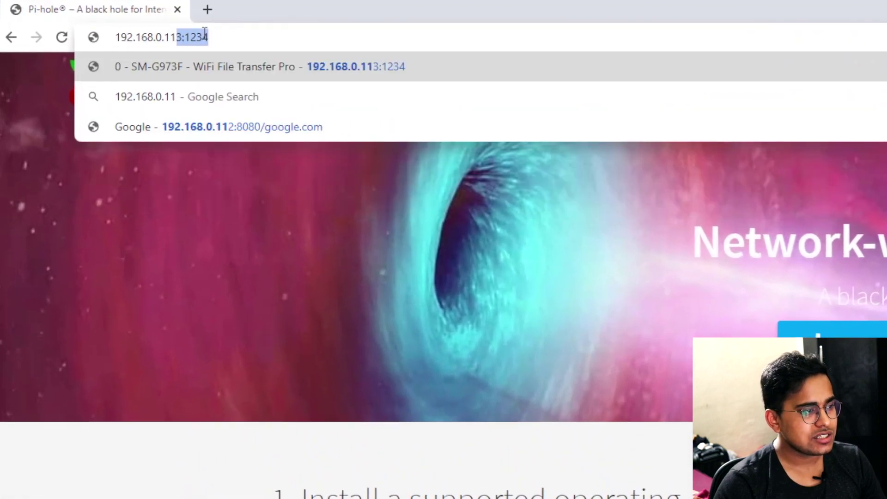
type("2")
key("Return")
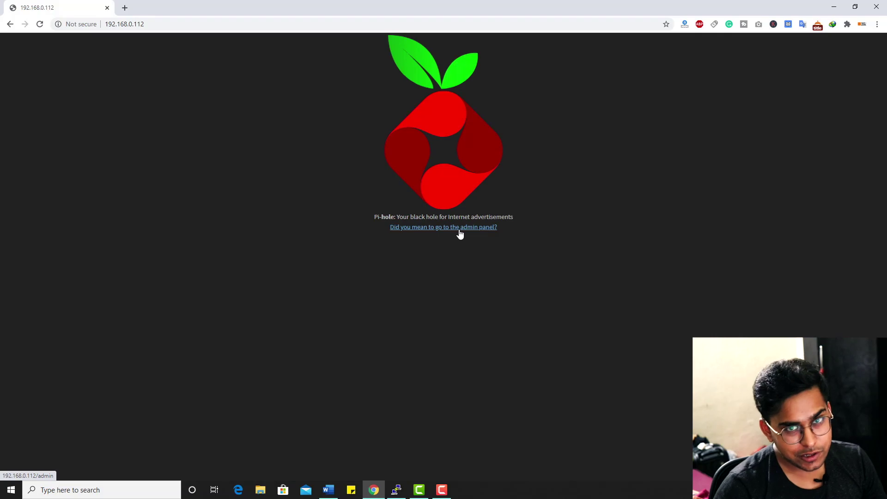
left_click(461, 228)
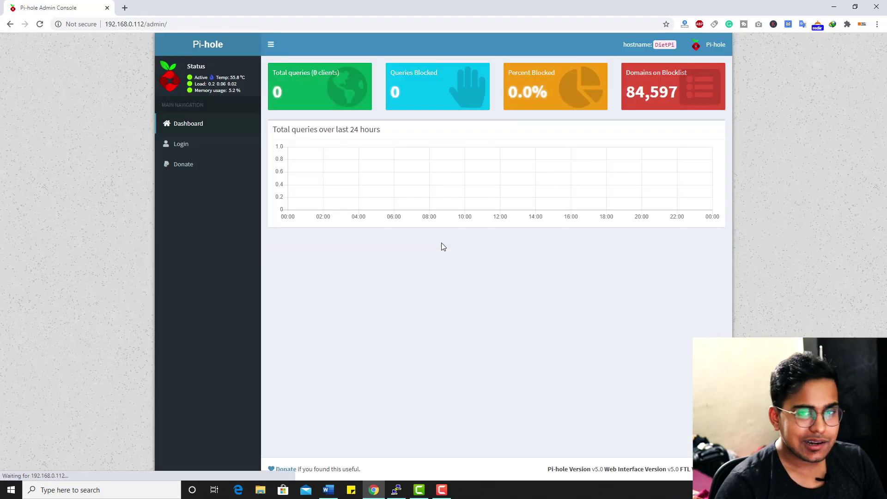
Log in with the pasted admin password and decline saving it in Chrome
left_click(183, 145)
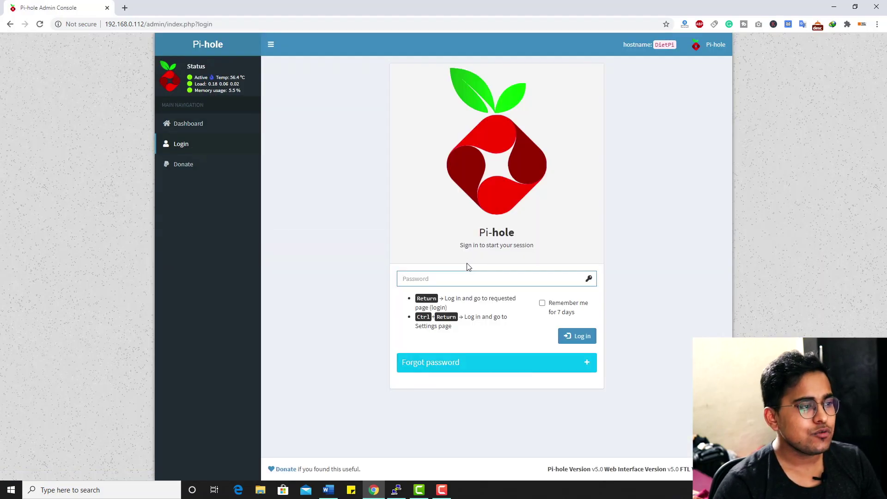
right_click(464, 276)
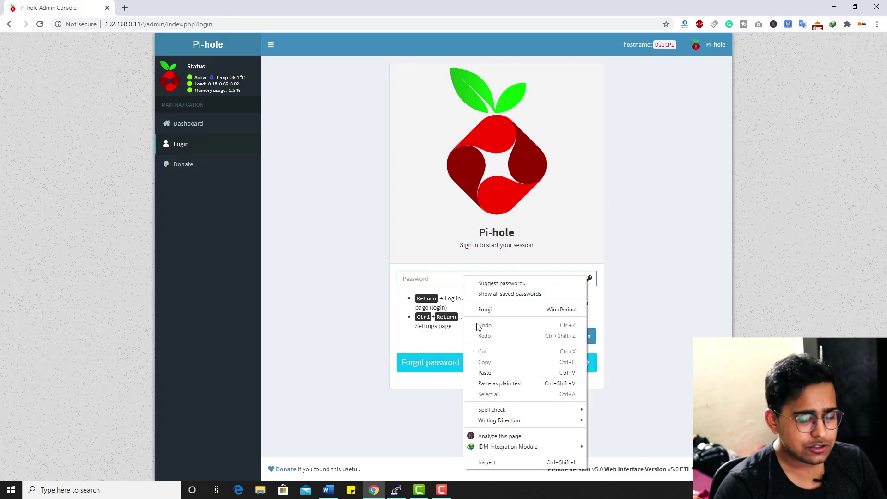
left_click(485, 373)
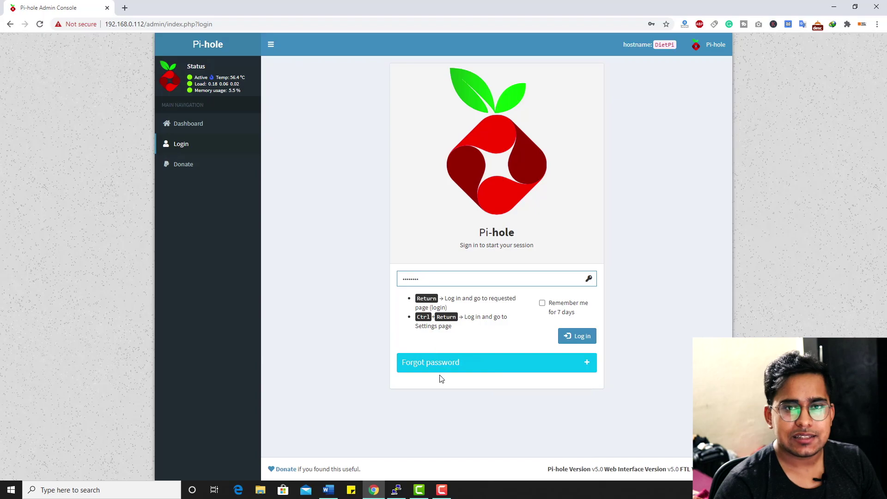
left_click(564, 336)
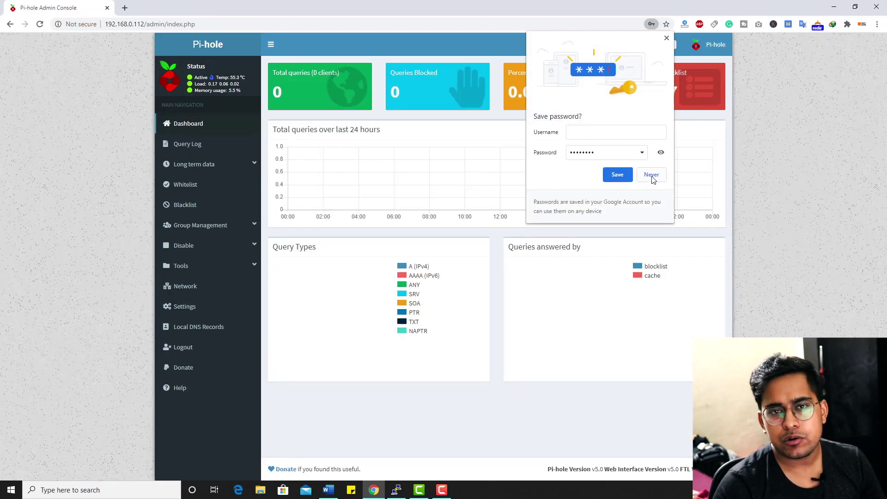
left_click(651, 175)
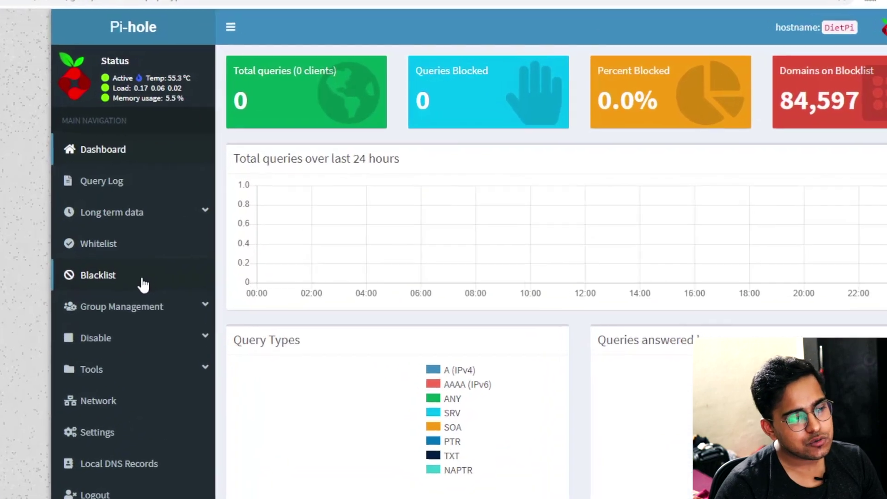
Browse the Blacklist, Whitelist and Network pages, then open Pi-hole Settings
left_click(209, 210)
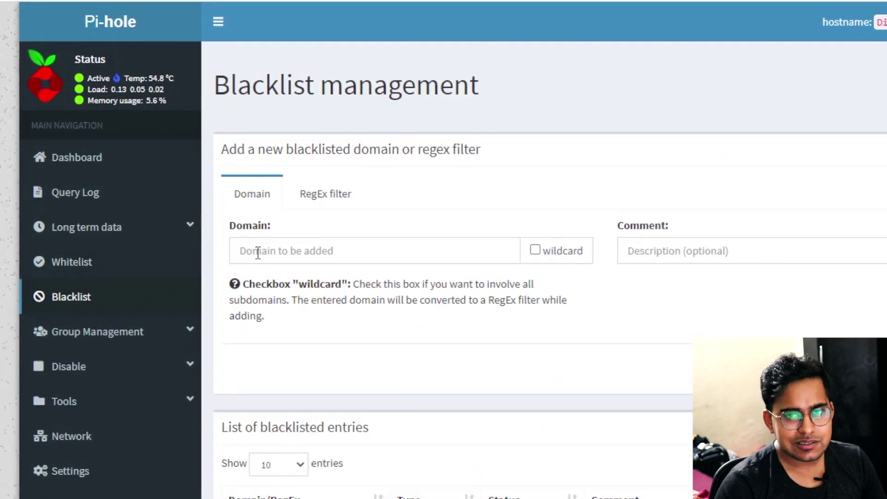
left_click(111, 267)
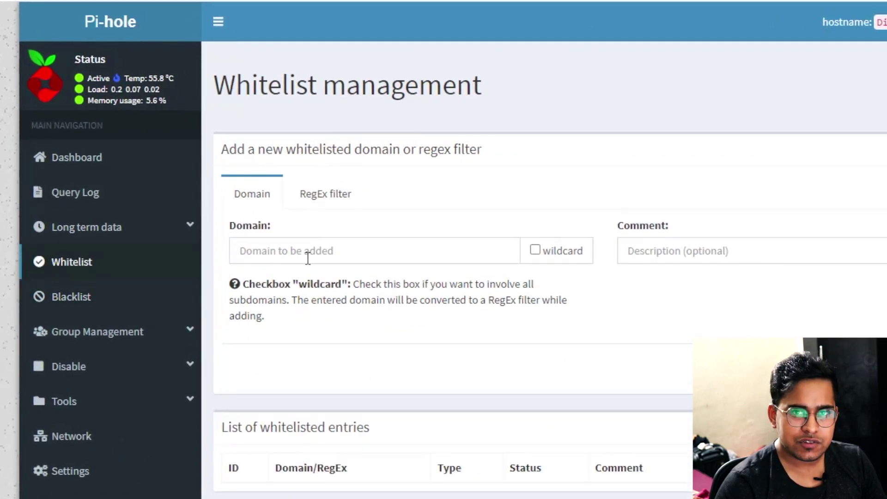
left_click(304, 259)
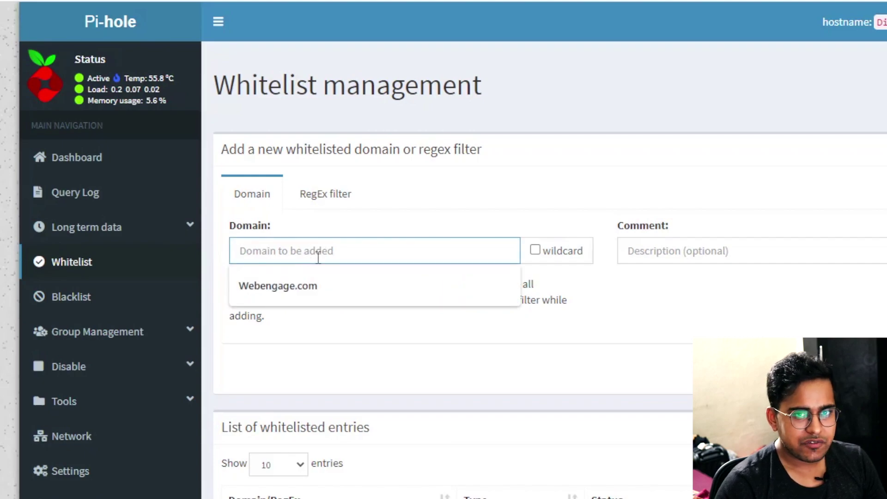
left_click(651, 283)
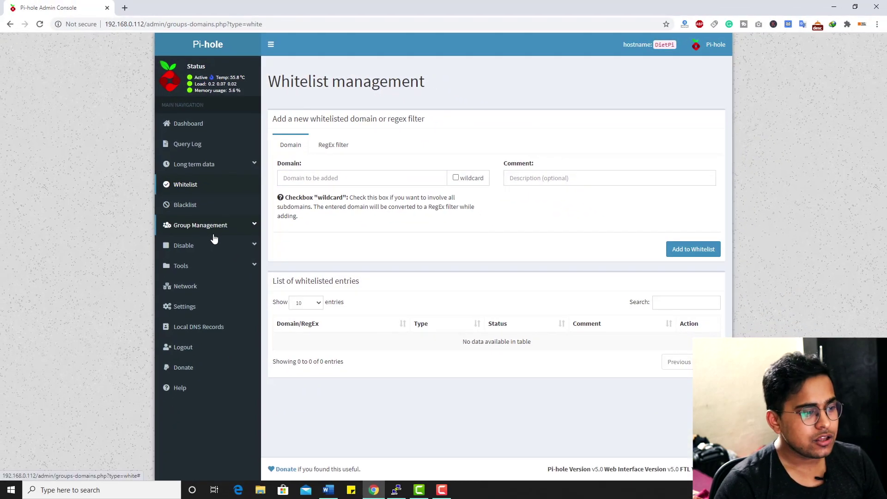
left_click(203, 286)
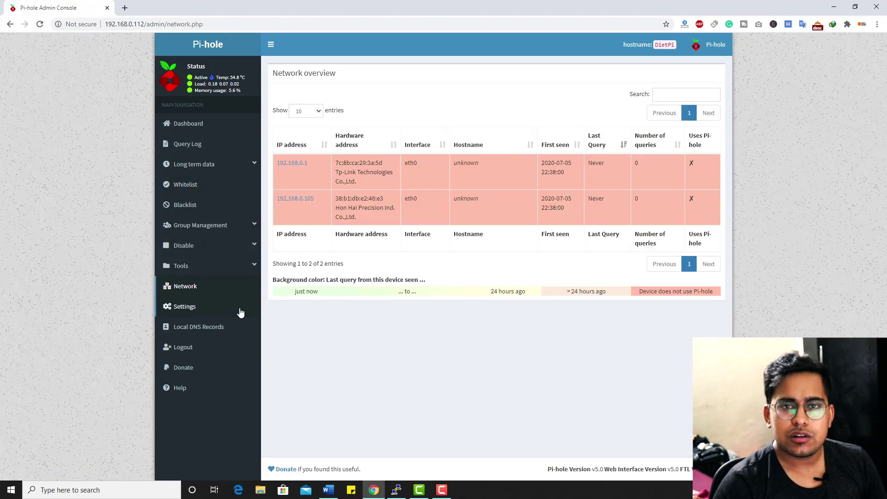
left_click(195, 310)
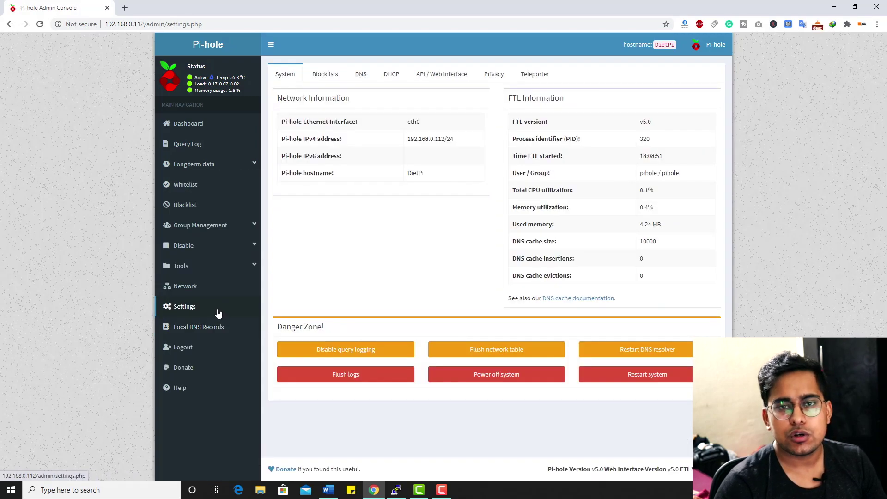
Go to Settings > Blocklists and open adlist group management
left_click(327, 75)
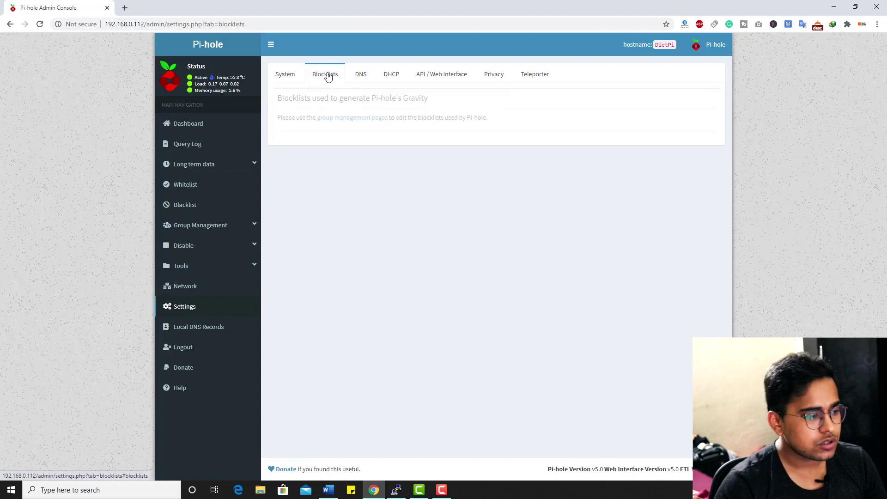
left_click(342, 118)
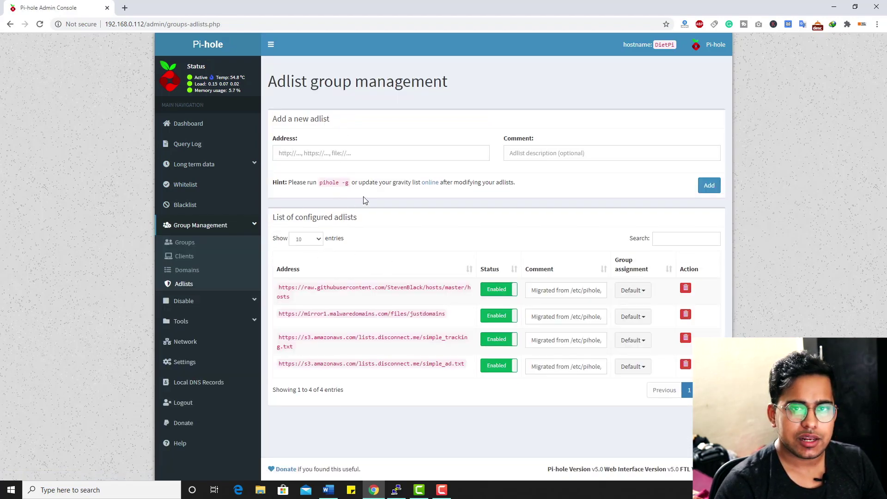
left_click(364, 155)
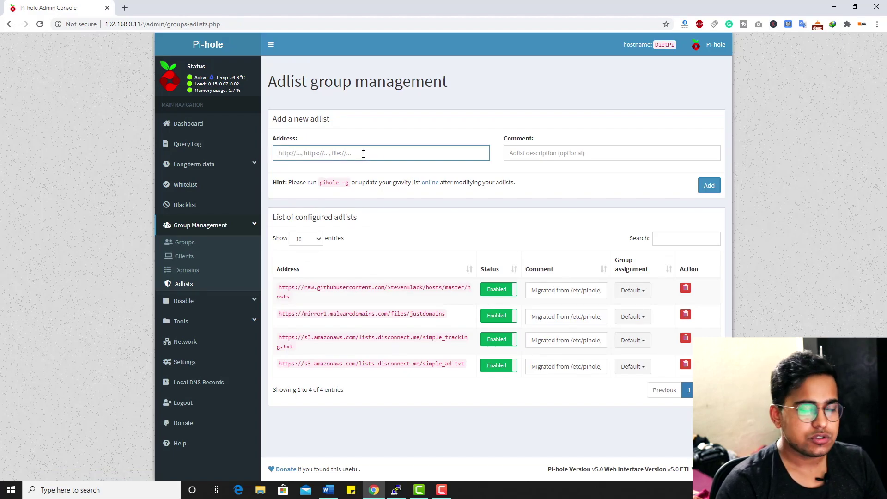
Copy the forum thread's block-list URLs into the Address field and add them
key("ctrl+shift+t")
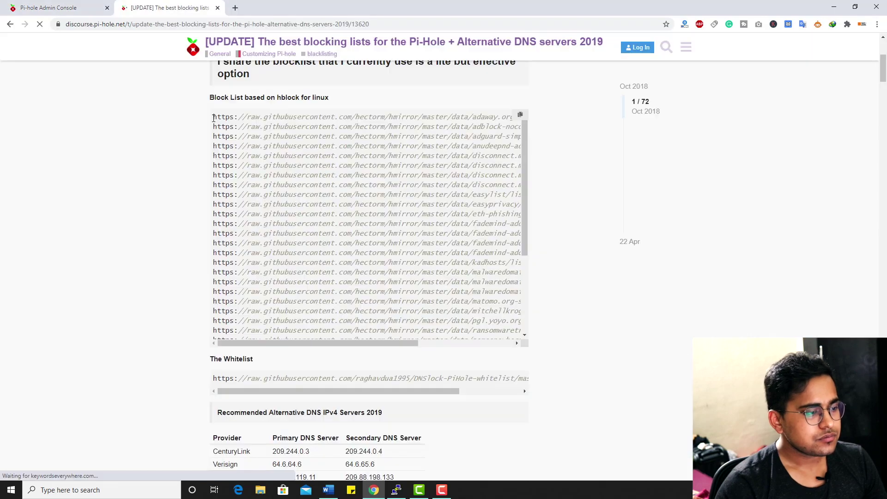
left_click_drag(213, 121, 507, 334)
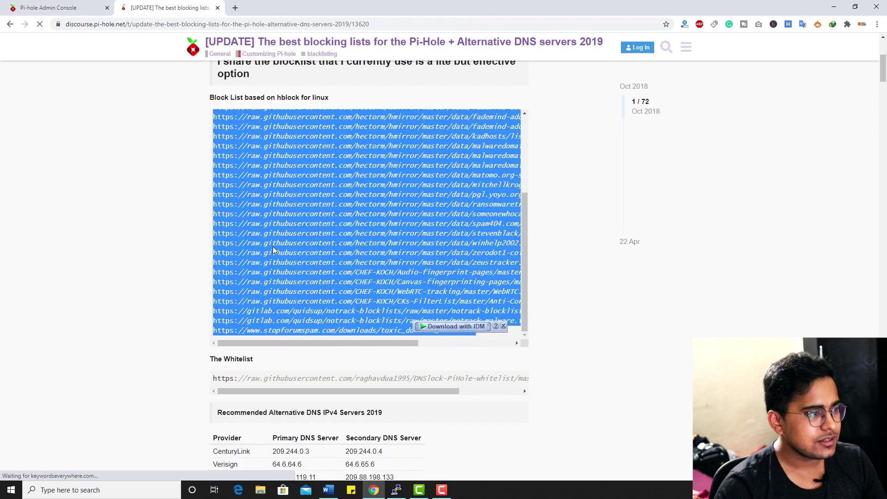
key("ctrl+shift+Tab")
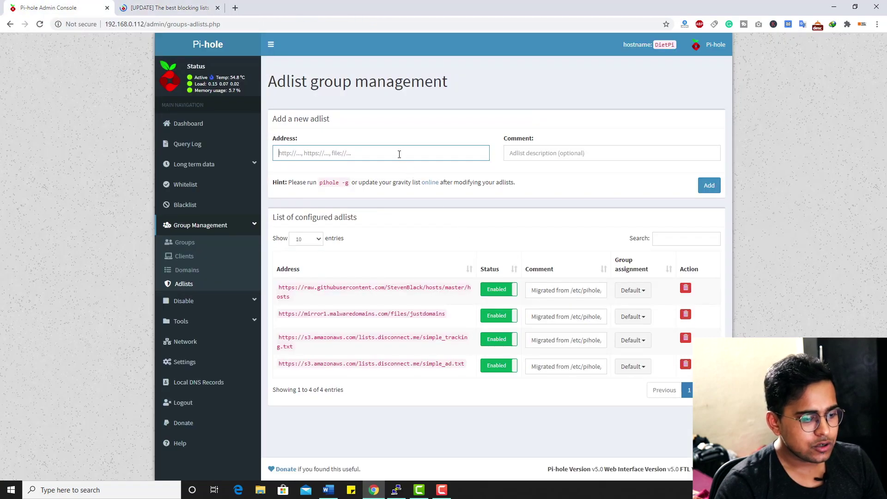
key("ctrl+v")
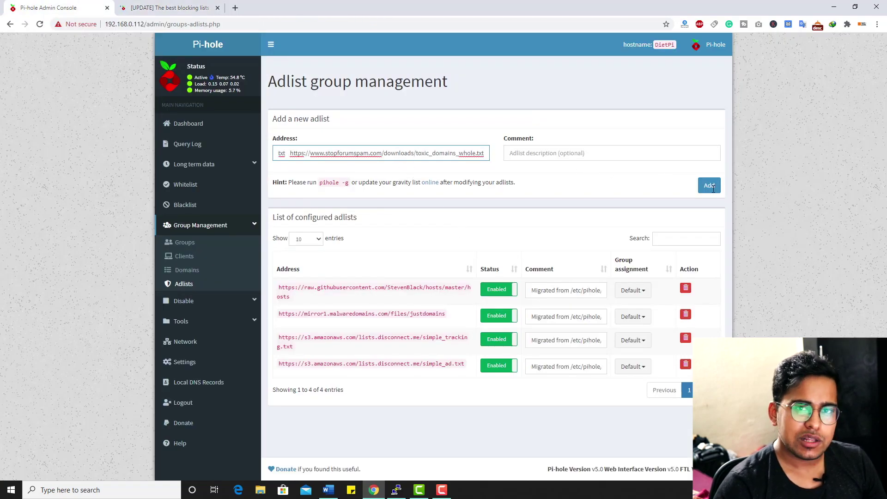
left_click(713, 187)
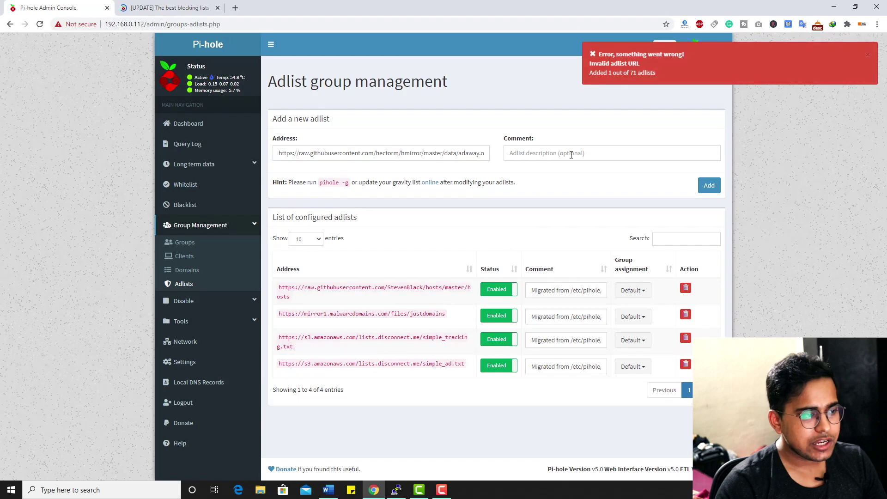
left_click(171, 8)
left_click(418, 211)
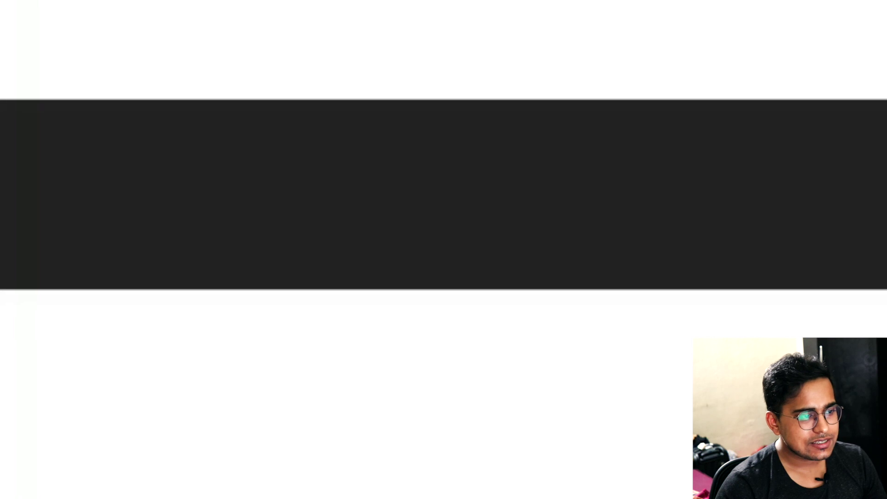
Scroll through techposts.org's Android backup article checking for ads, then close the tab
scroll(341, 240, "down", 8)
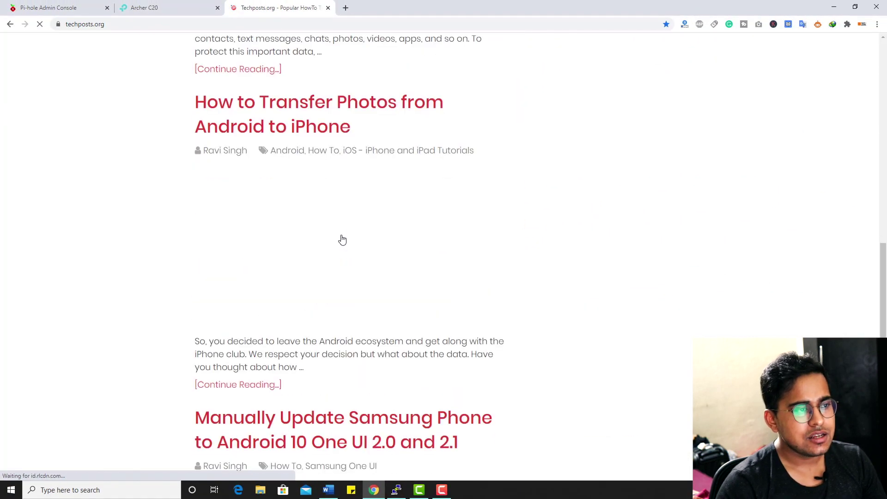
scroll(342, 238, "up", 10)
scroll(342, 239, "up", 6)
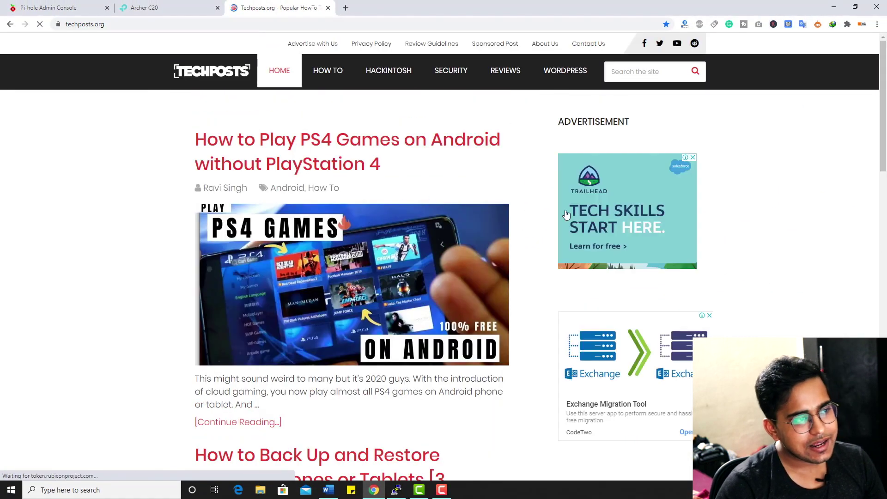
scroll(536, 262, "down", 2)
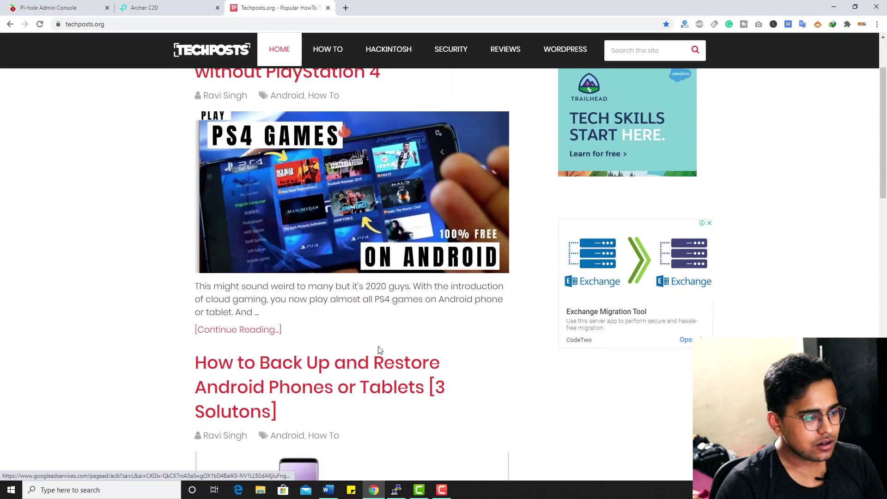
left_click(368, 363)
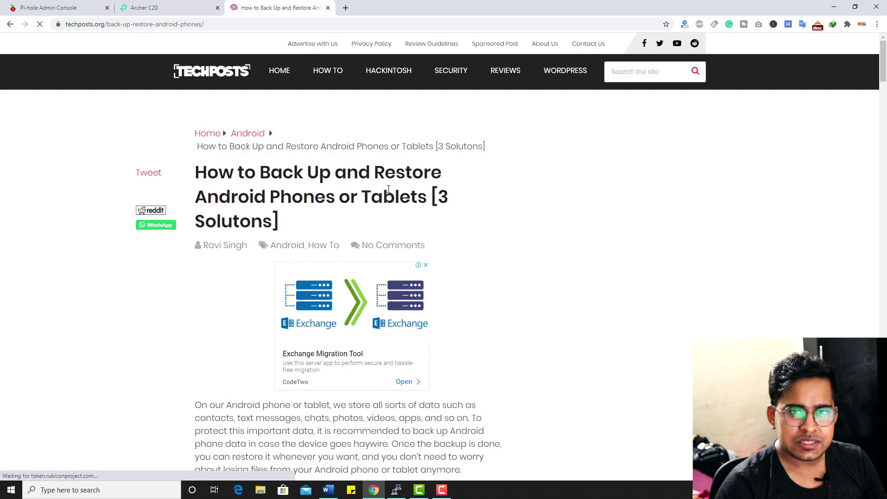
scroll(389, 188, "down", 8)
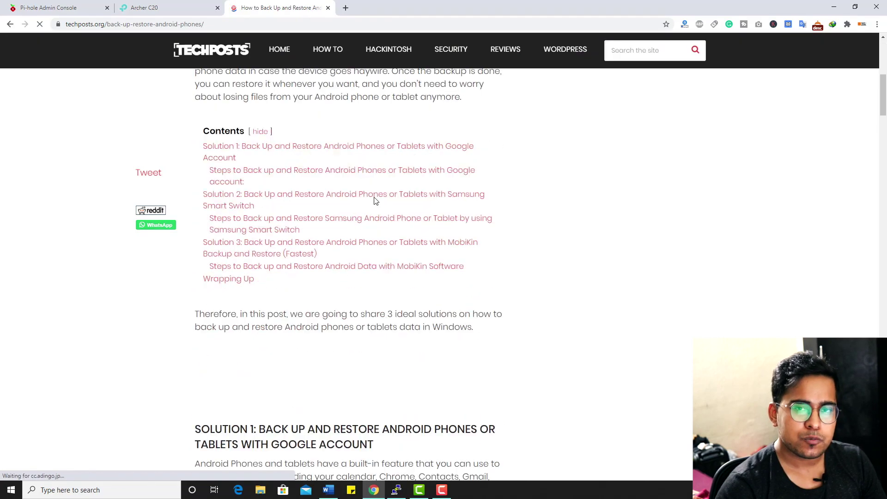
scroll(372, 199, "down", 10)
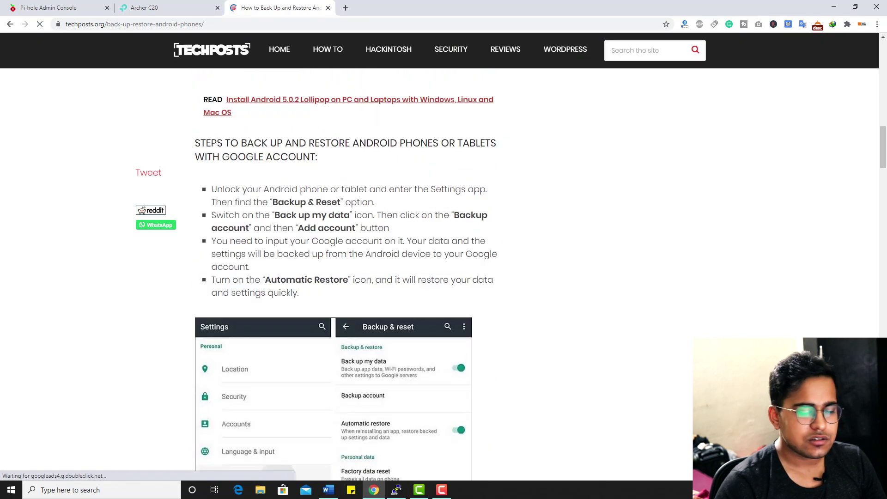
scroll(362, 189, "up", 10)
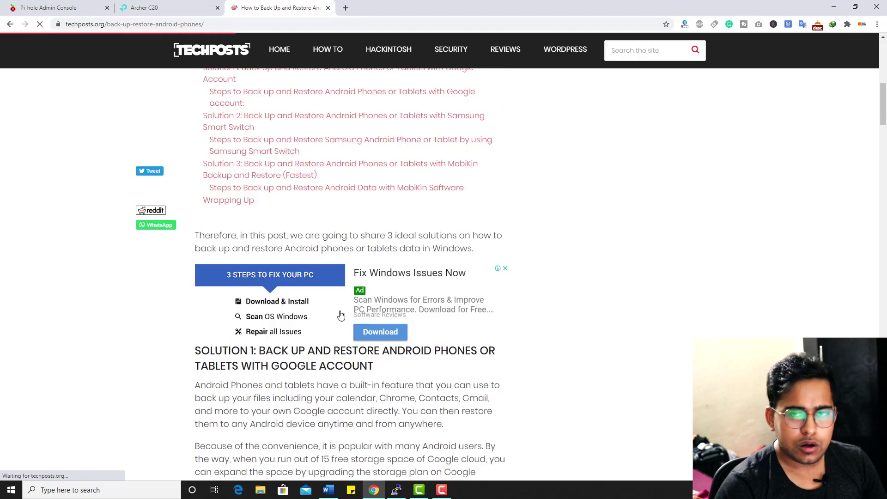
scroll(342, 259, "up", 7)
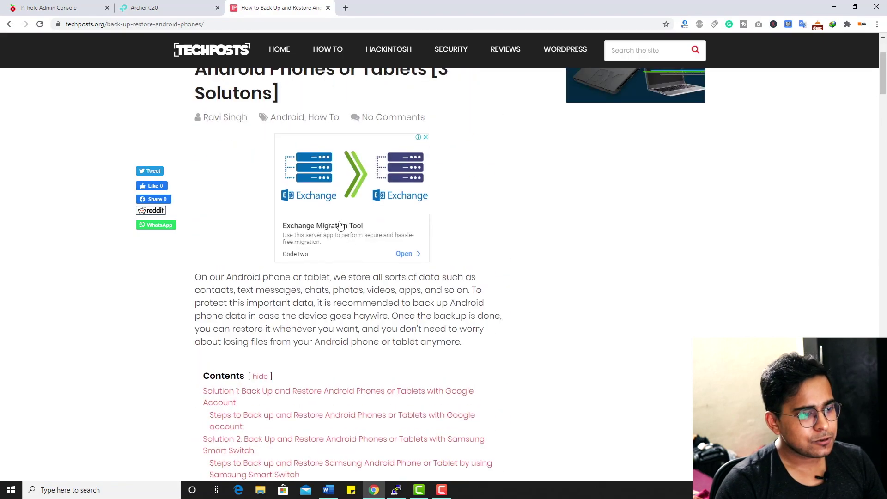
key("ctrl+w")
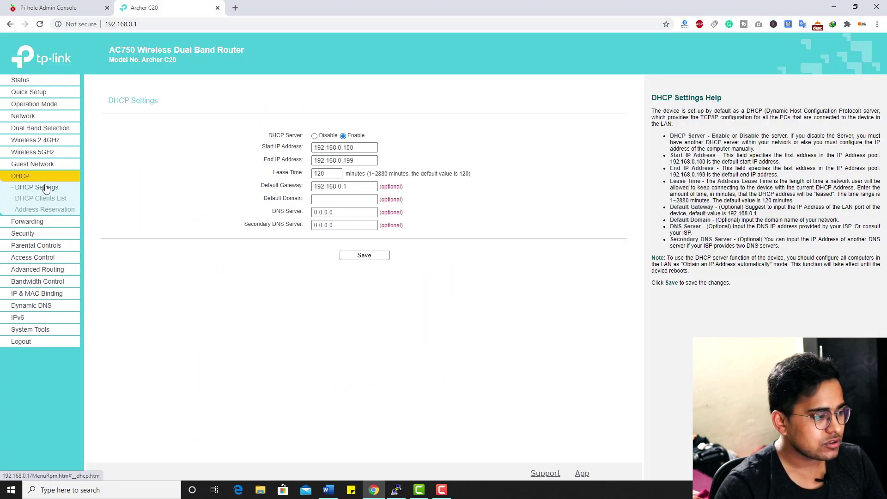
Set the DHCP DNS Server to 192.168.0.112 and save the DHCP settings
left_click(46, 189)
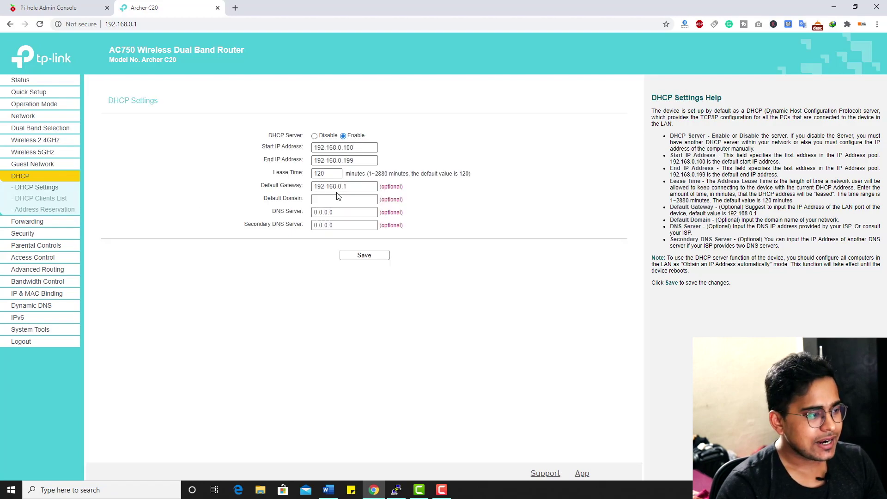
left_click(355, 192)
key("Tab")
key("Tab")
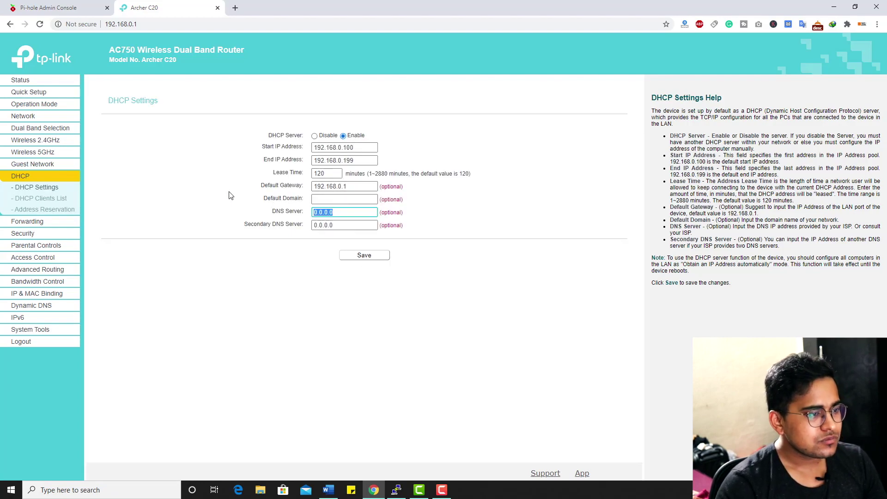
type("192.168.0")
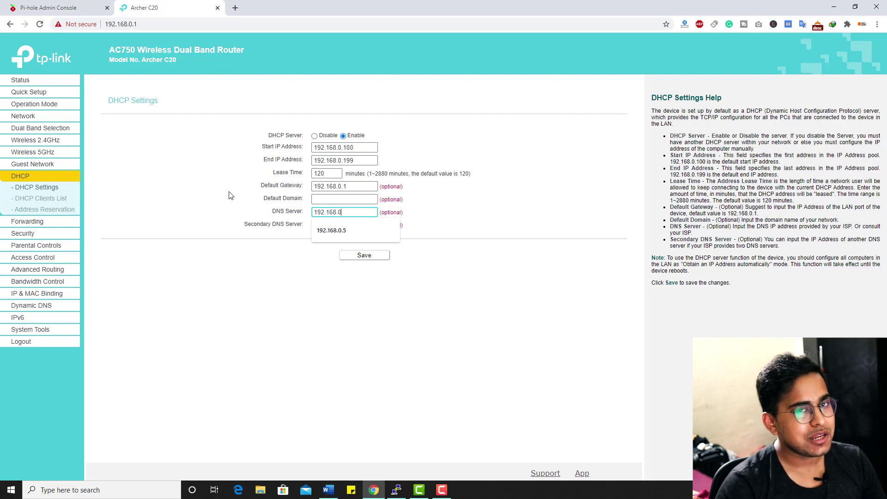
type(".112")
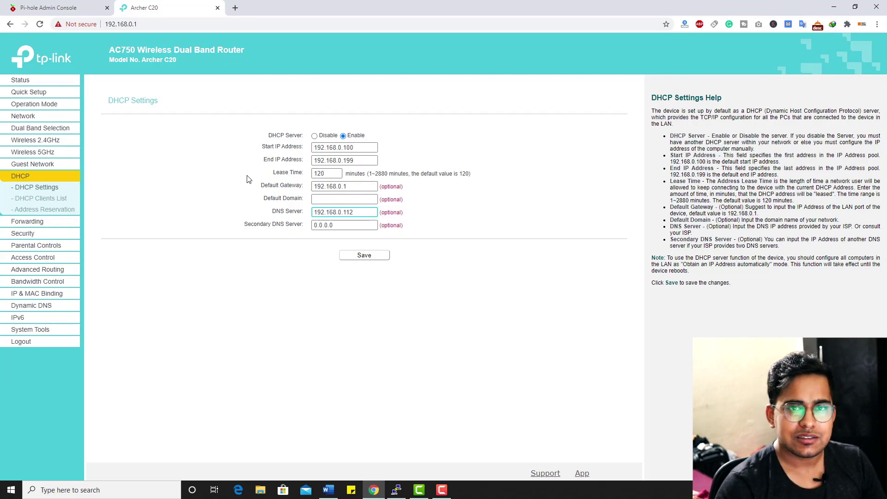
left_click(236, 8)
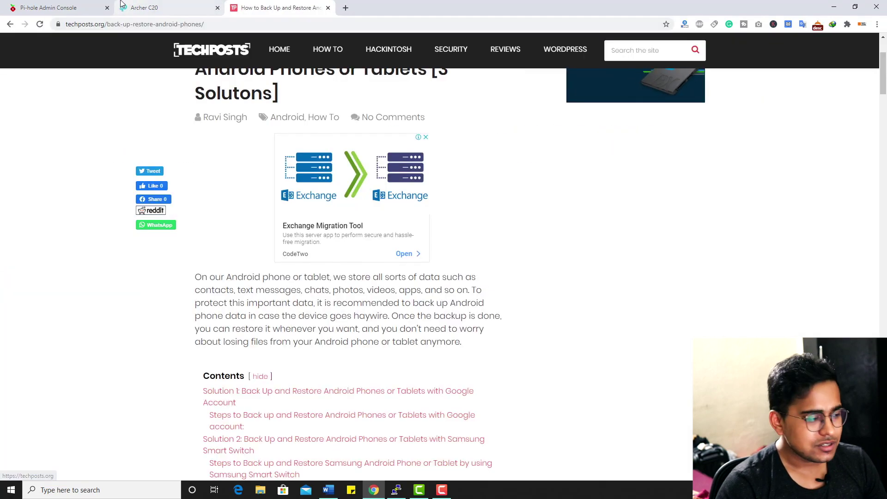
left_click(122, 4)
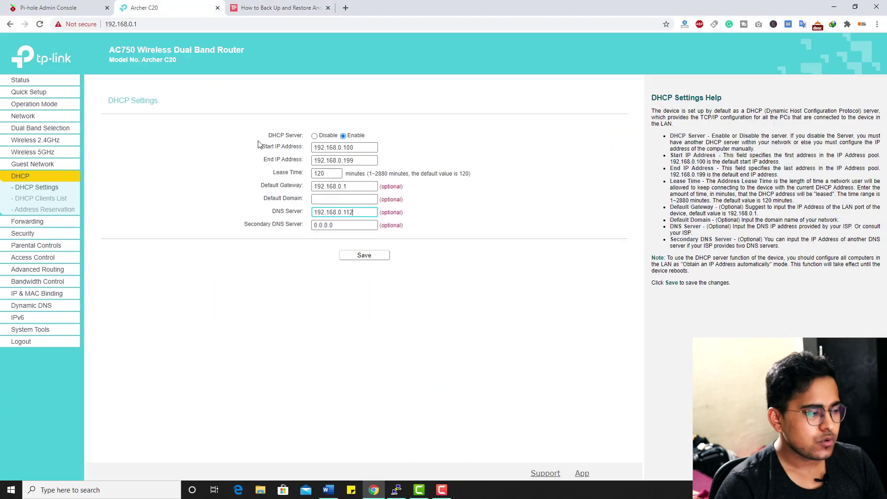
left_click(364, 256)
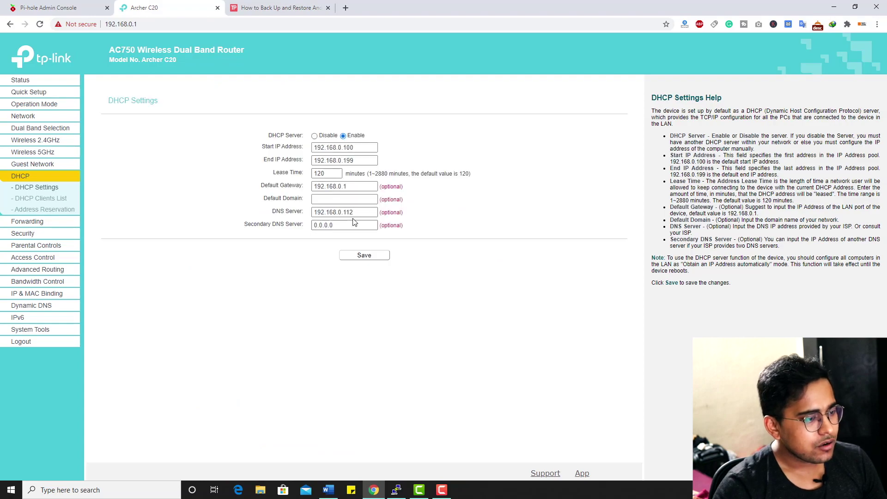
left_click(360, 213)
left_click(395, 249)
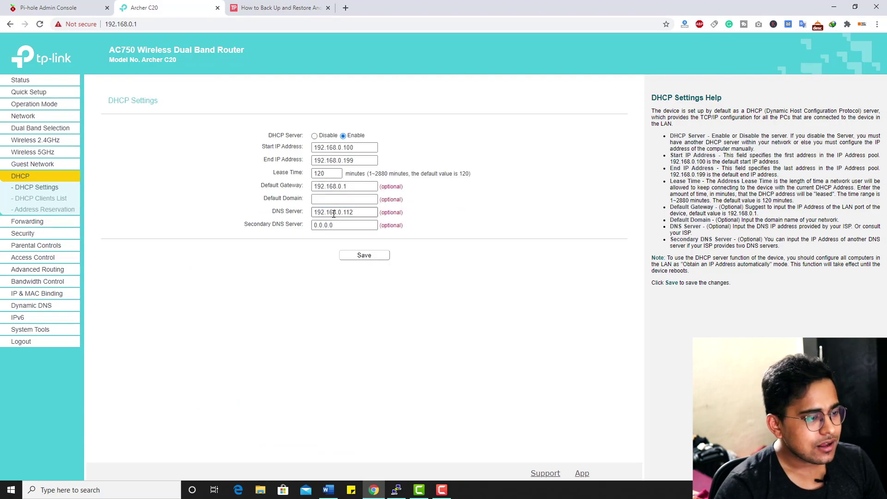
Reboot the router from System Tools and confirm the restart
left_click(30, 329)
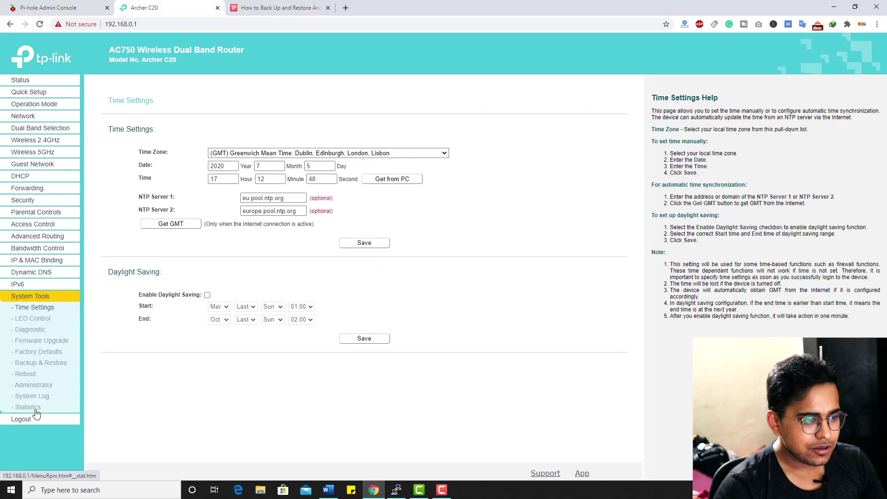
left_click(27, 375)
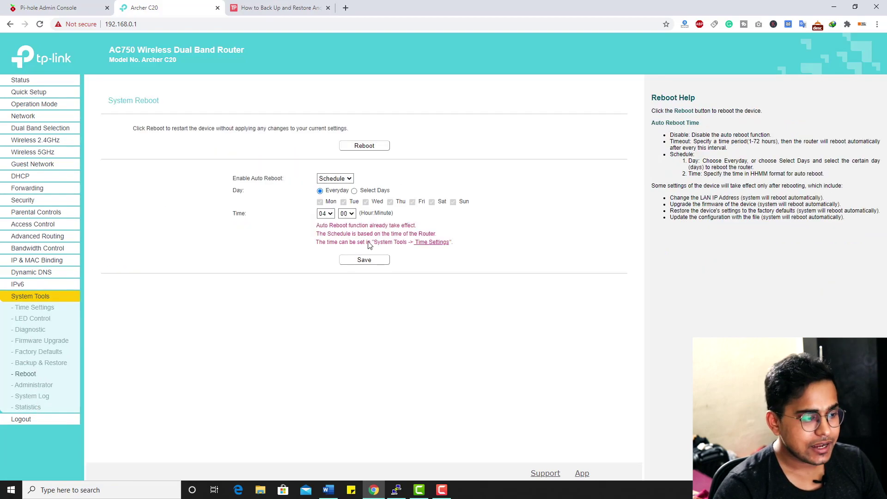
left_click(364, 145)
left_click(489, 77)
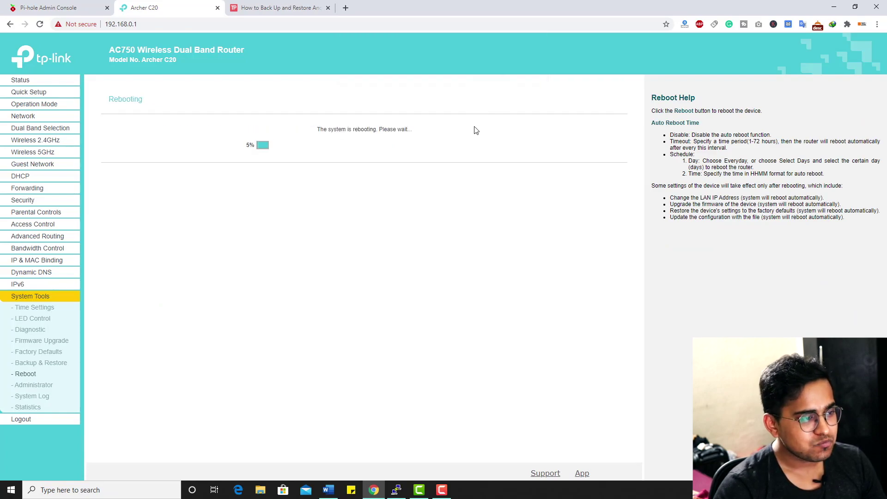
key("ctrl+Tab")
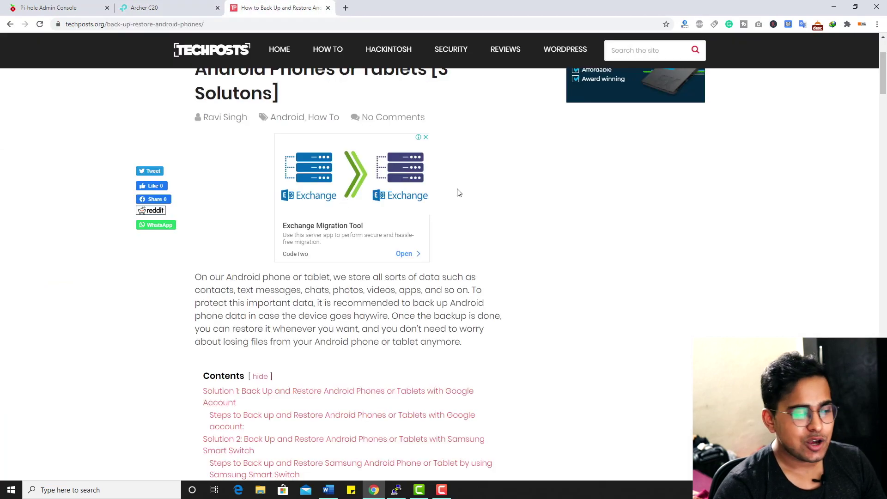
Reload the Techposts article and scroll through it to see ads shown as blank boxes
scroll(501, 180, "up", 3)
left_click(39, 25)
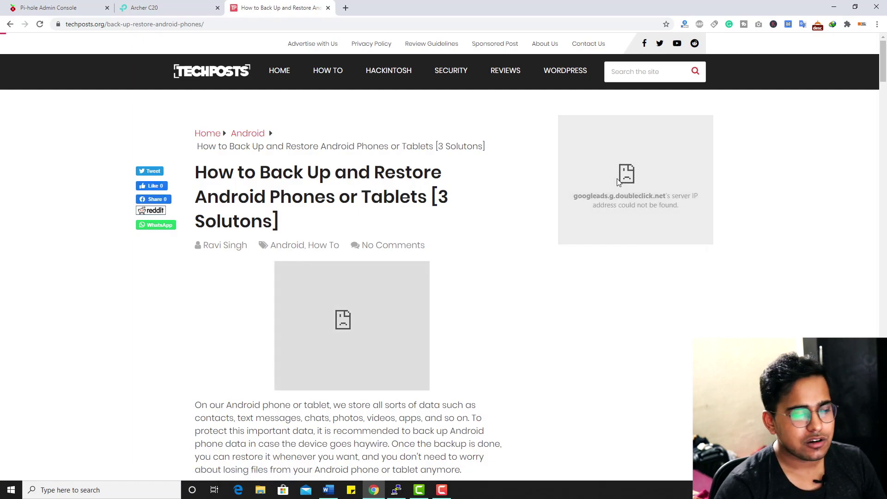
scroll(369, 231, "down", 15)
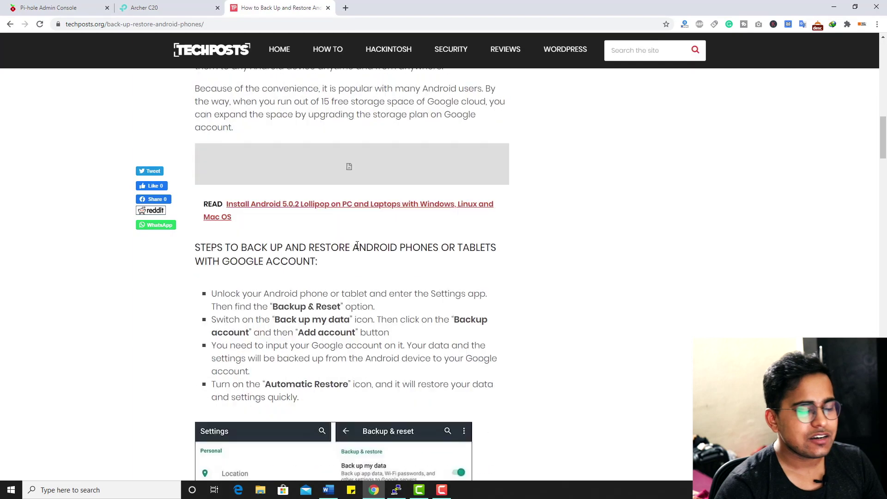
scroll(357, 245, "down", 15)
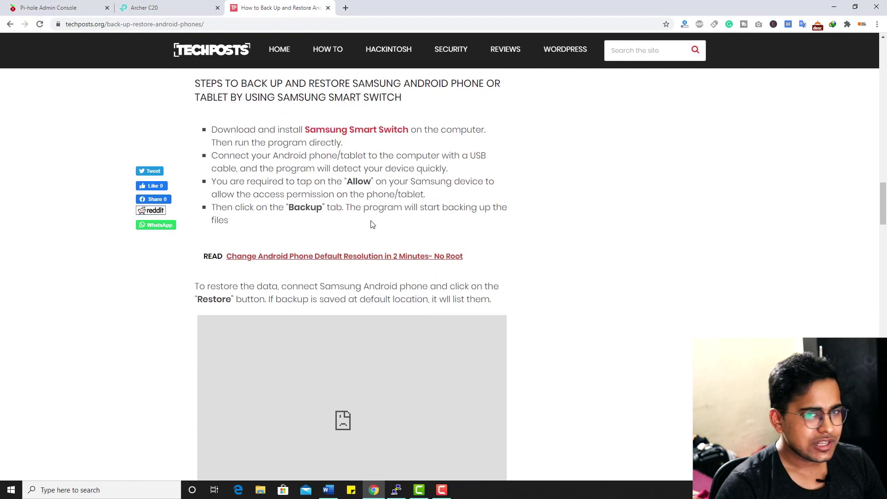
scroll(373, 225, "down", 10)
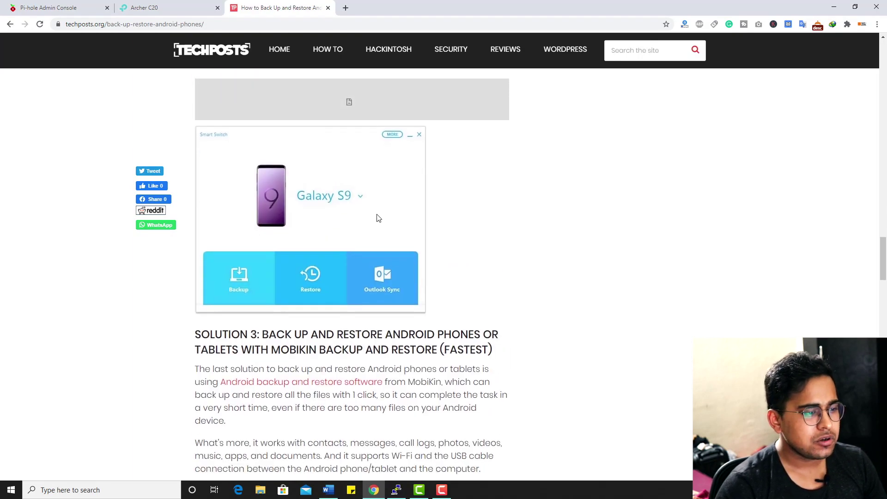
scroll(378, 218, "down", 15)
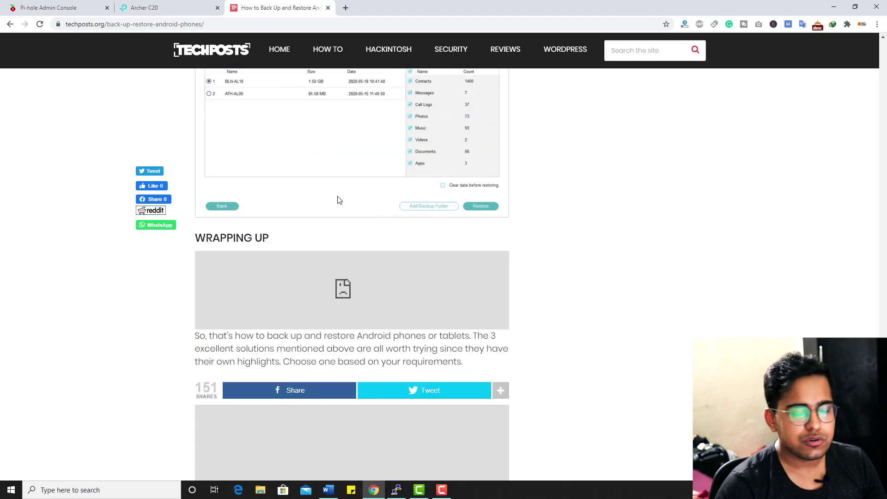
scroll(340, 197, "down", 10)
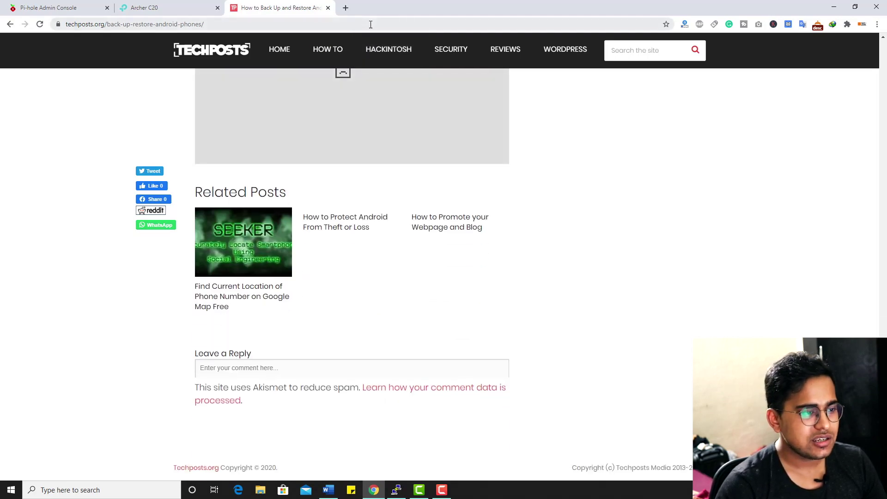
Select the article's web address, scroll back up, and return to the router tab
left_click(370, 24)
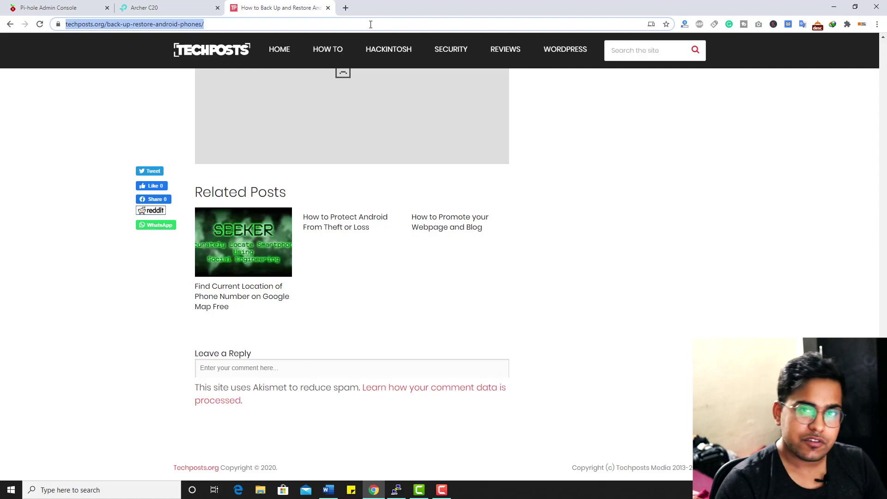
scroll(365, 149, "up", 15)
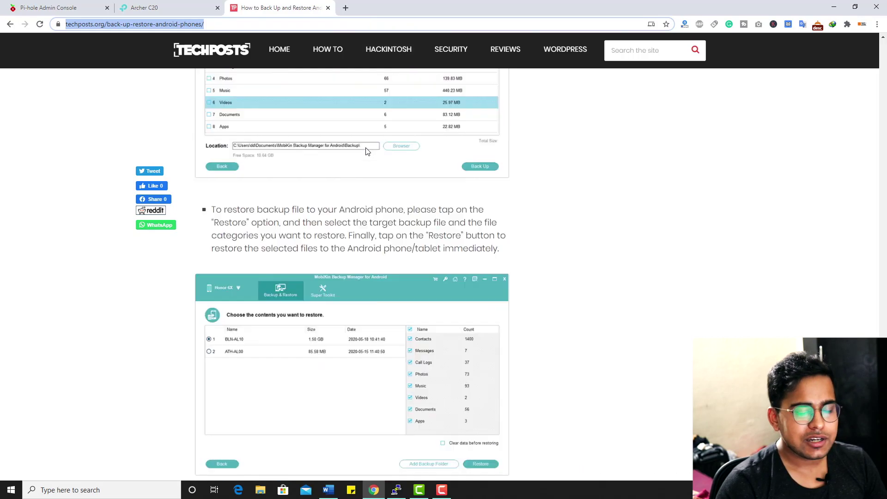
scroll(367, 152, "up", 15)
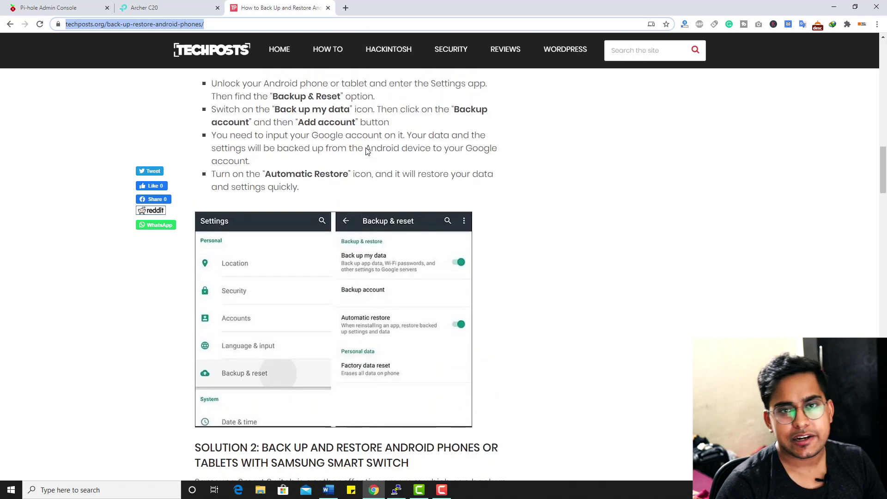
left_click(144, 9)
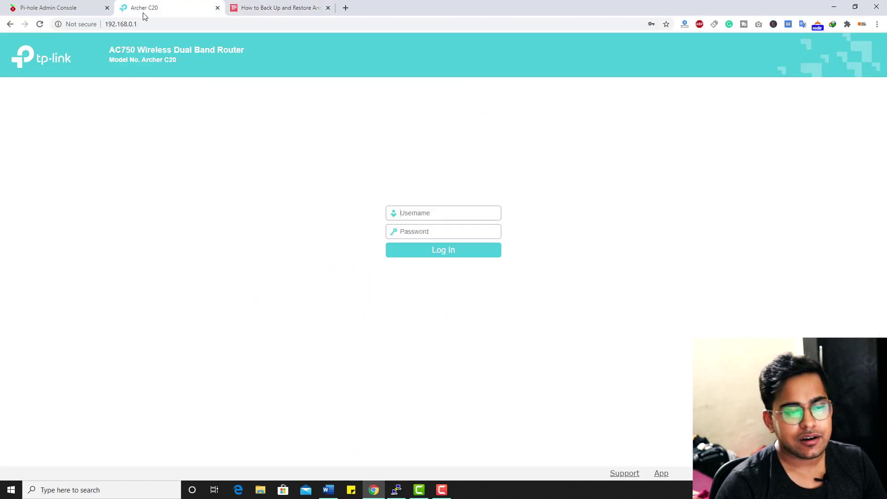
View the Pi-hole dashboard statistics, then bring the Techposts article forward
left_click(86, 7)
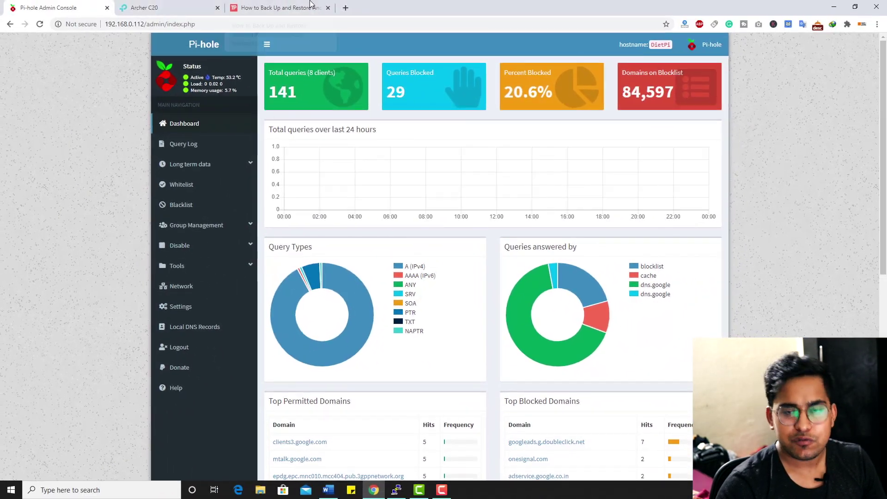
left_click(310, 4)
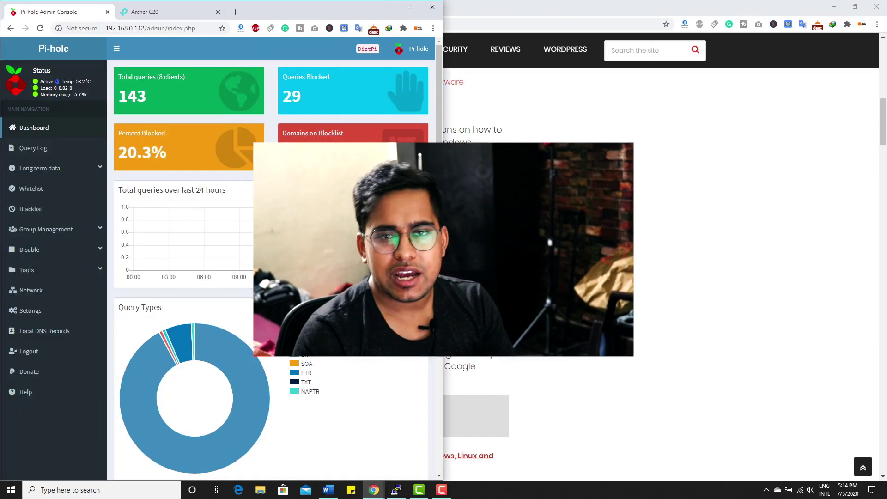
Snap the Techposts article window to the right half beside the Pi-hole dashboard
left_click(554, 20)
key("super+Right")
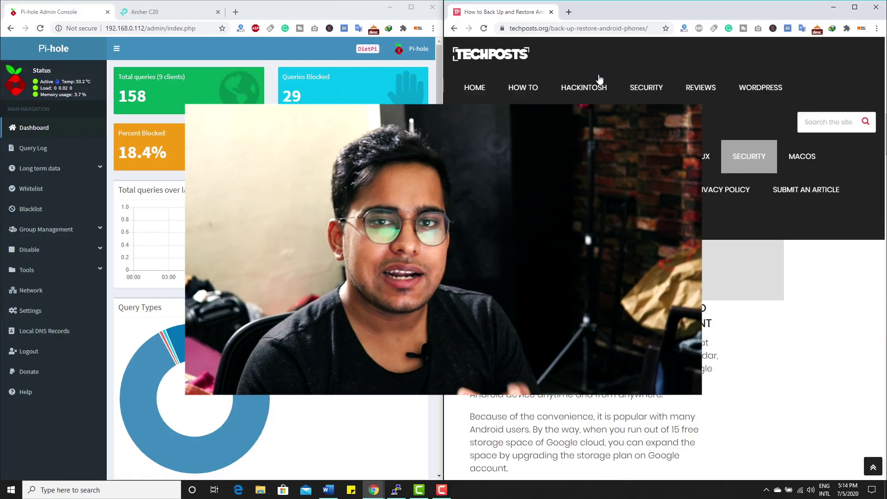
scroll(660, 323, "down", 3)
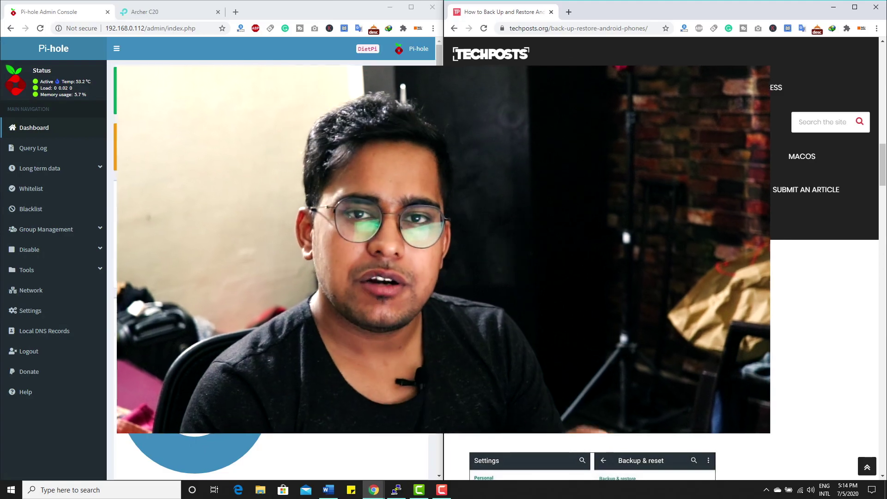